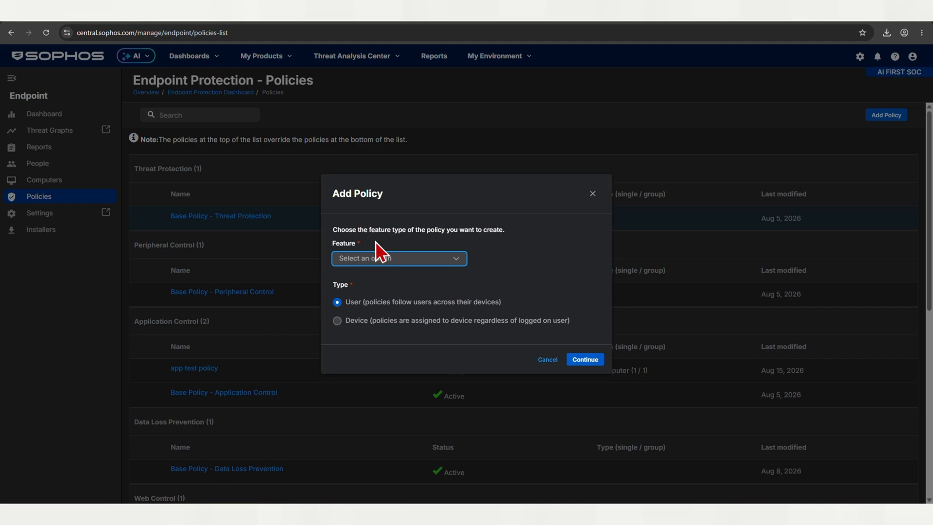
Step: Start a new Data Loss Prevention policy of the Device type
{"action": "left_click", "coordinate": [377, 265]}
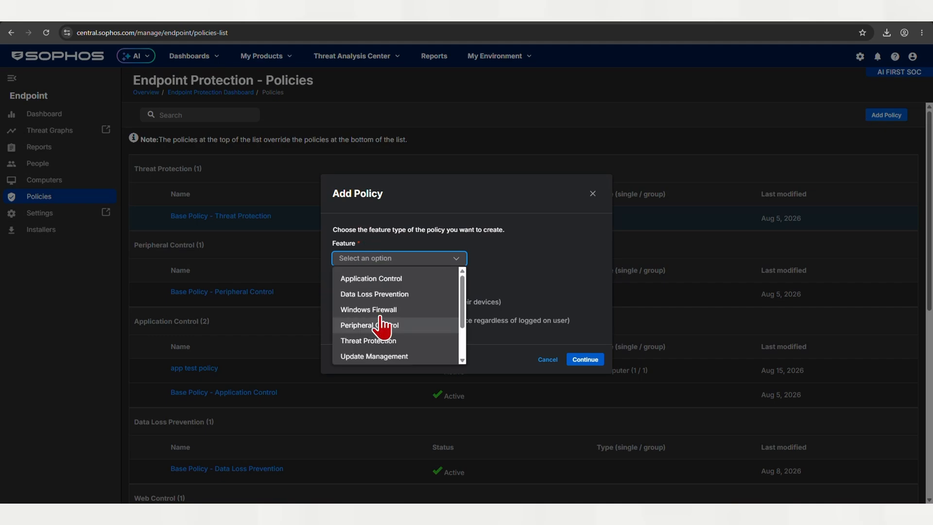
{"action": "left_click", "coordinate": [359, 295]}
{"action": "left_click", "coordinate": [348, 323]}
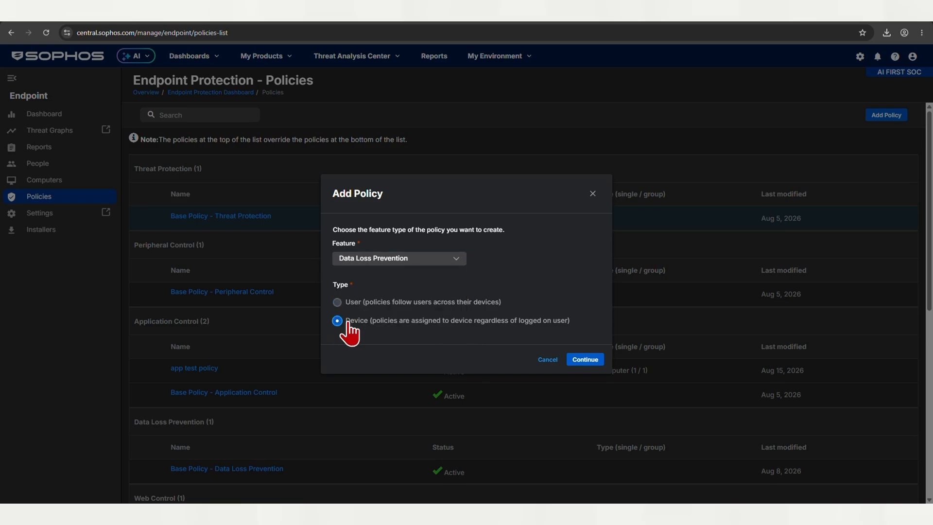
{"action": "left_click", "coordinate": [581, 361]}
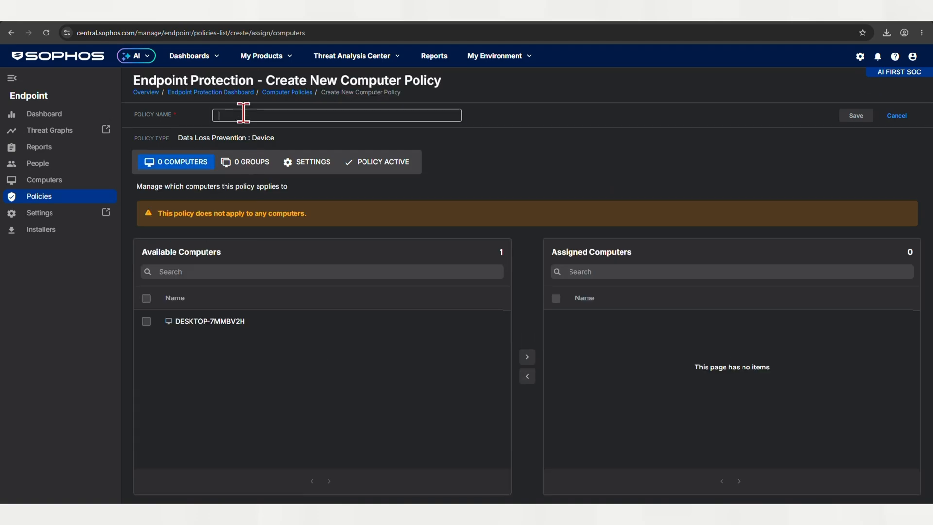
Step: Name the policy dlp test
{"action": "left_click", "coordinate": [242, 111]}
{"action": "type", "text": "dlp test"}
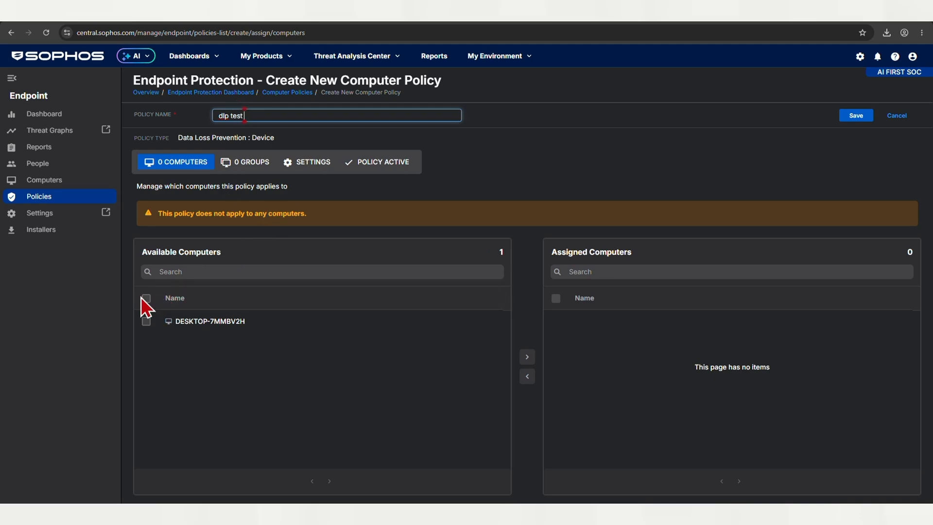
Step: Assign the computer DESKTOP-7MMBV2H and the computer group Rakhwal Win Test to the policy
{"action": "left_click", "coordinate": [145, 298]}
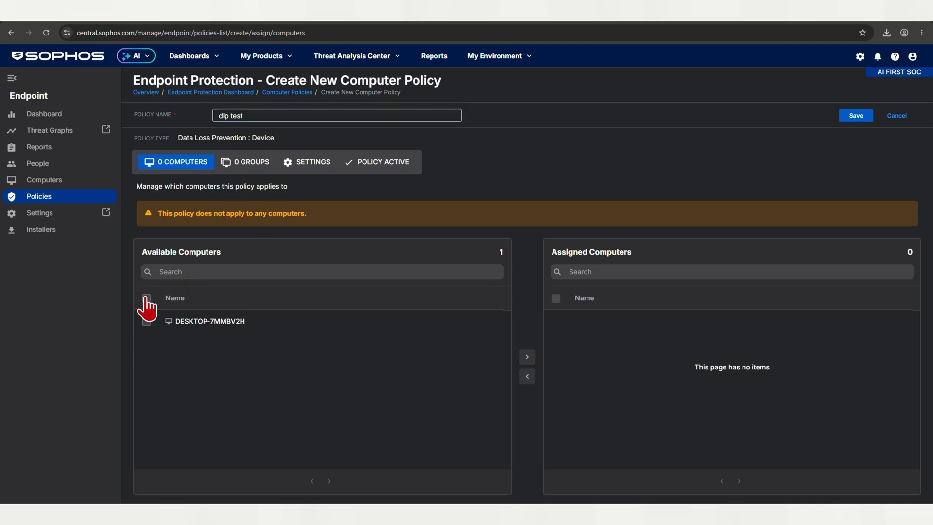
{"action": "left_click", "coordinate": [526, 357]}
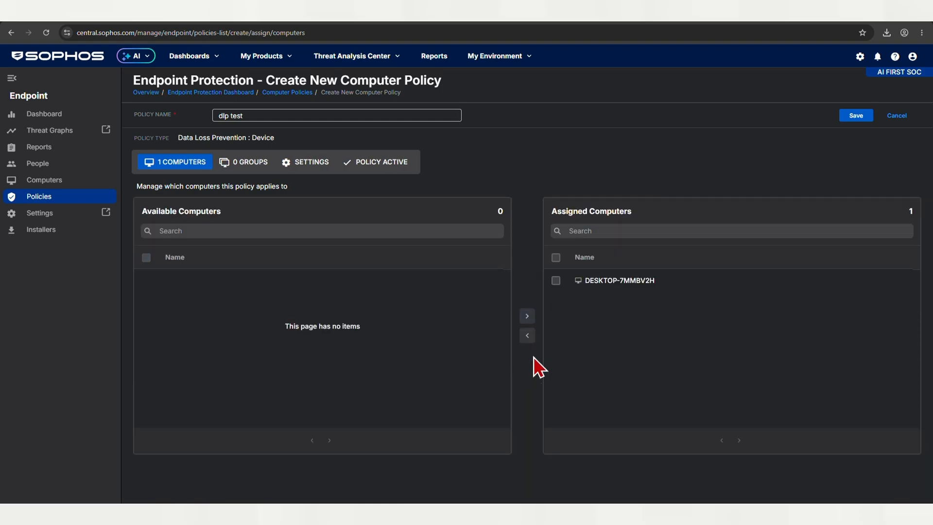
{"action": "left_click", "coordinate": [227, 165]}
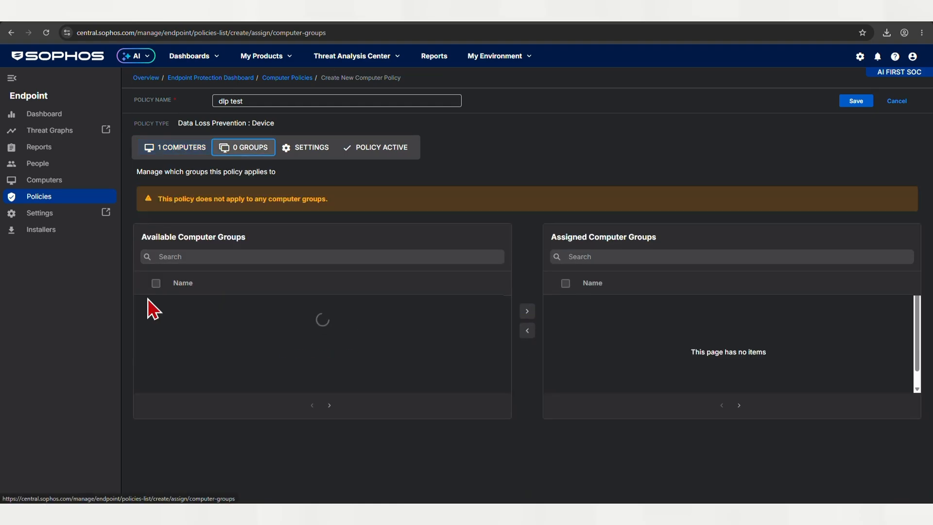
{"action": "left_click", "coordinate": [156, 298]}
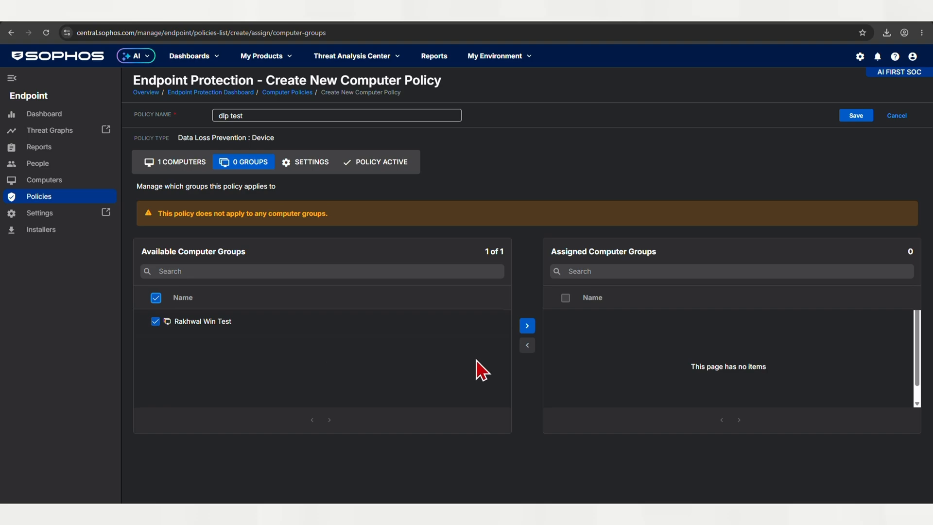
{"action": "left_click", "coordinate": [527, 332]}
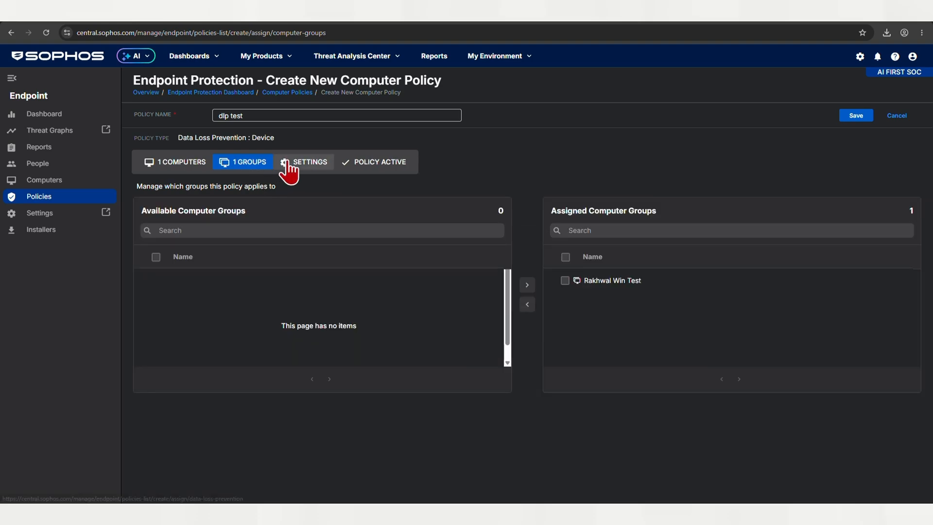
Step: Open the policy settings, turn on rules for data transfers, and choose to create a custom policy
{"action": "left_click", "coordinate": [288, 165]}
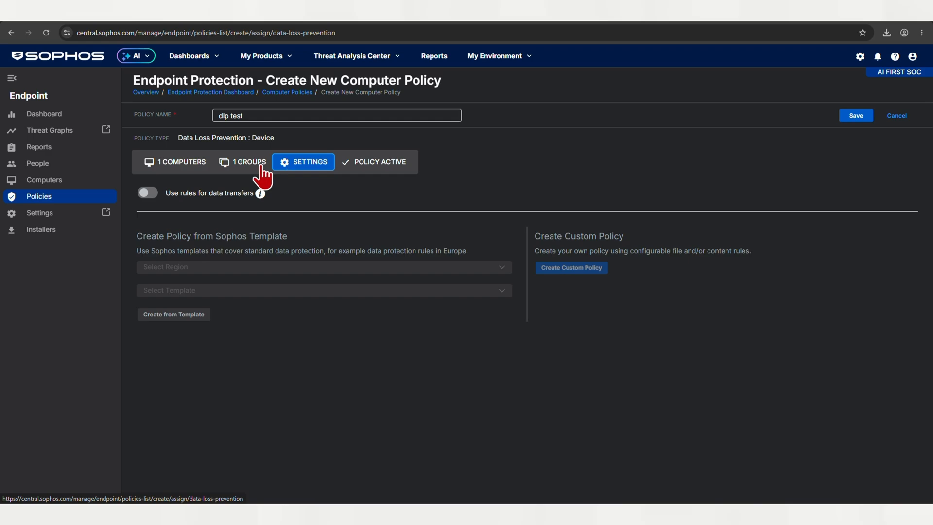
{"action": "left_click", "coordinate": [147, 193]}
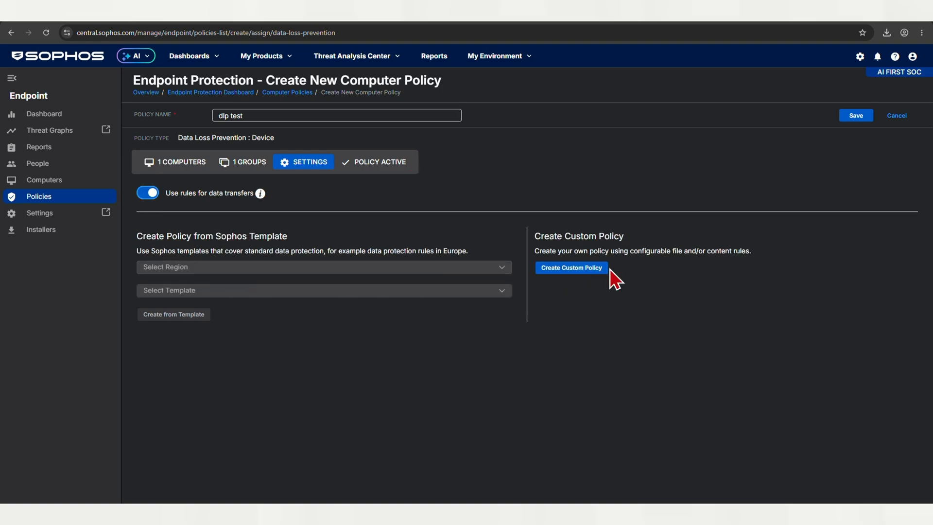
{"action": "left_click", "coordinate": [578, 269]}
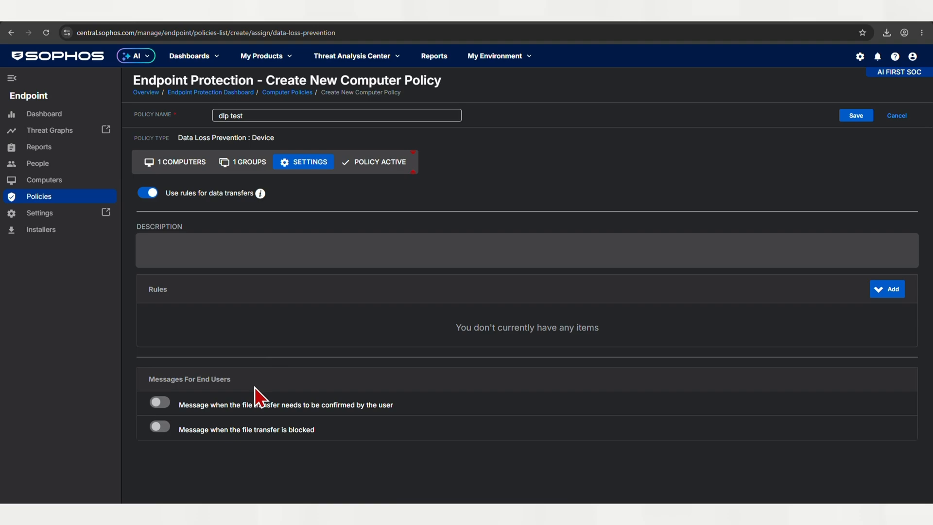
Step: Browse the existing rules available to add and search them for aadhar
{"action": "left_click", "coordinate": [892, 291]}
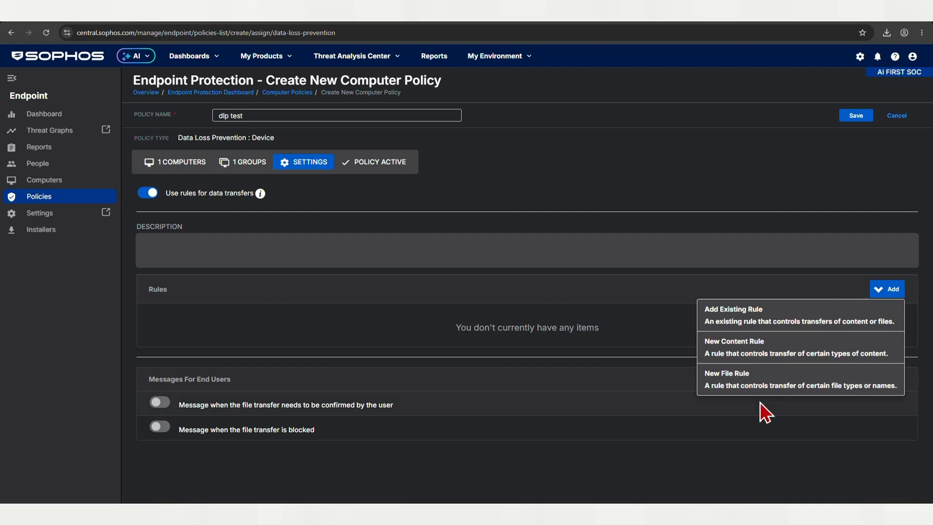
{"action": "left_click", "coordinate": [749, 348]}
{"action": "left_click", "coordinate": [887, 289]}
{"action": "left_click", "coordinate": [719, 306]}
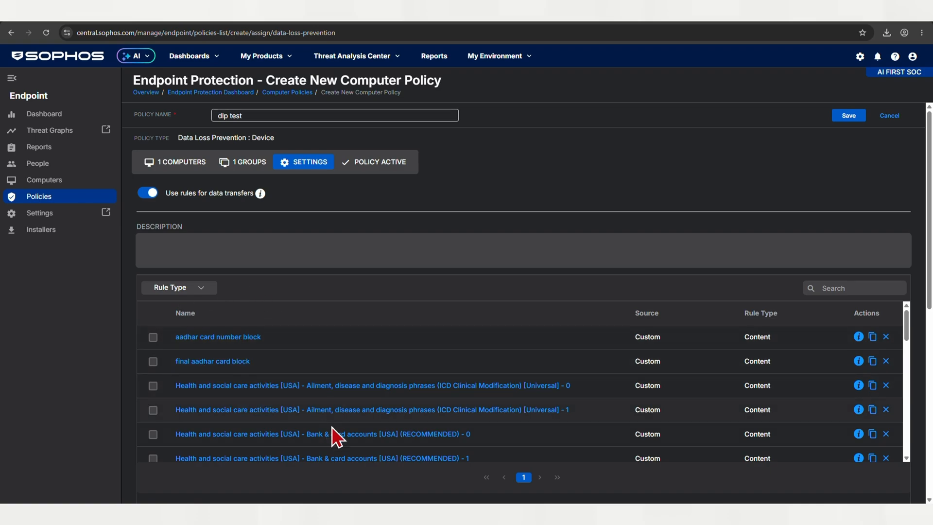
{"action": "scroll", "coordinate": [340, 432], "scroll_direction": "down", "scroll_amount": 5}
{"action": "left_click", "coordinate": [847, 289]}
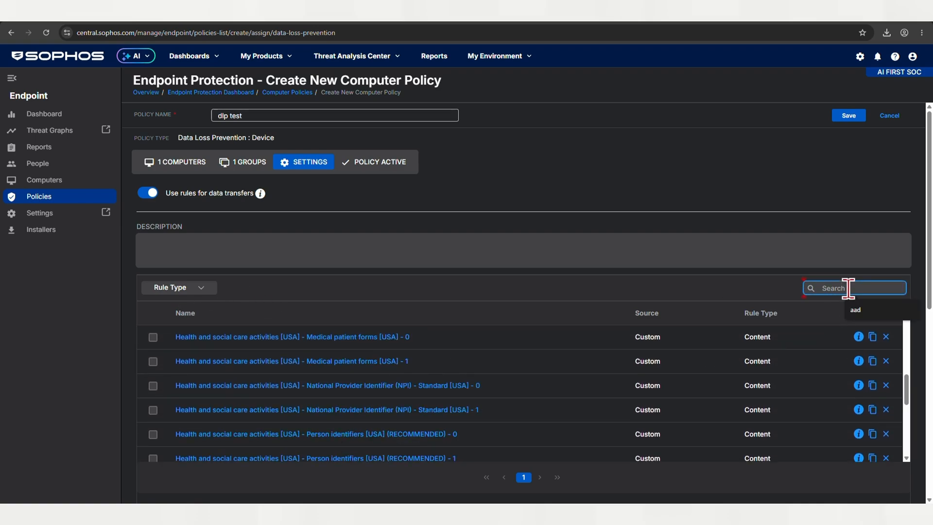
{"action": "type", "text": "aadhar"}
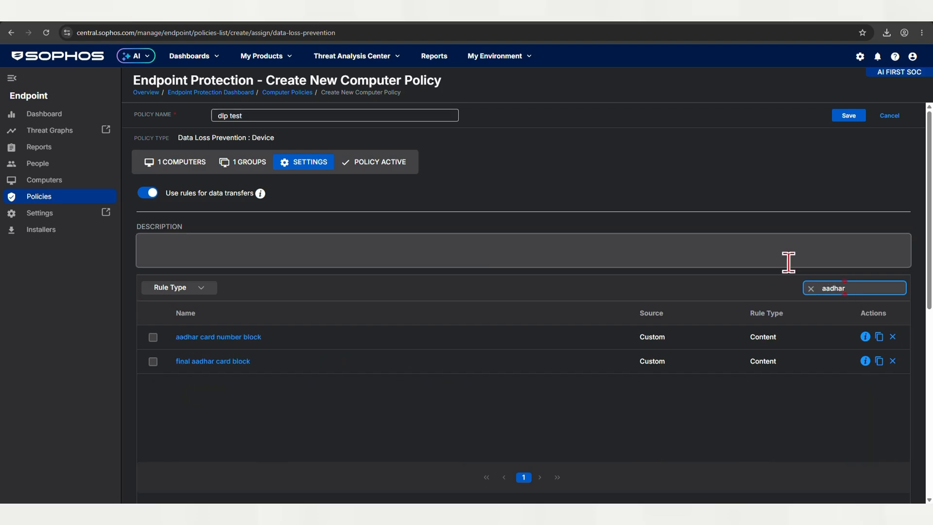
{"action": "key", "text": "BackSpace"}
{"action": "key", "text": "BackSpace"}
{"action": "key", "text": "BackSpace"}
{"action": "key", "text": "BackSpace"}
{"action": "key", "text": "BackSpace"}
{"action": "key", "text": "BackSpace"}
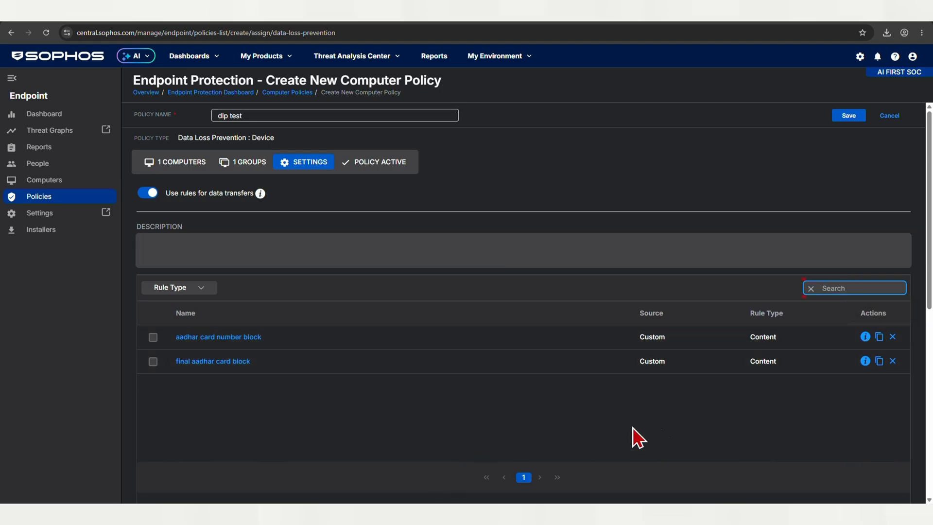
Step: Return to the policy settings without adding an existing rule
{"action": "left_click", "coordinate": [303, 165]}
{"action": "scroll", "coordinate": [322, 316], "scroll_direction": "down", "scroll_amount": 8}
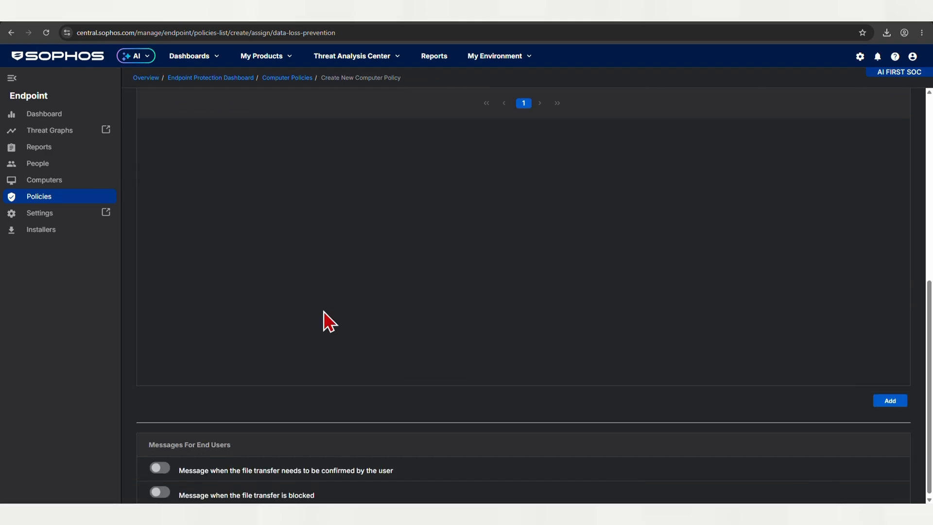
{"action": "scroll", "coordinate": [323, 318], "scroll_direction": "up", "scroll_amount": 5}
{"action": "scroll", "coordinate": [330, 321], "scroll_direction": "up", "scroll_amount": 3}
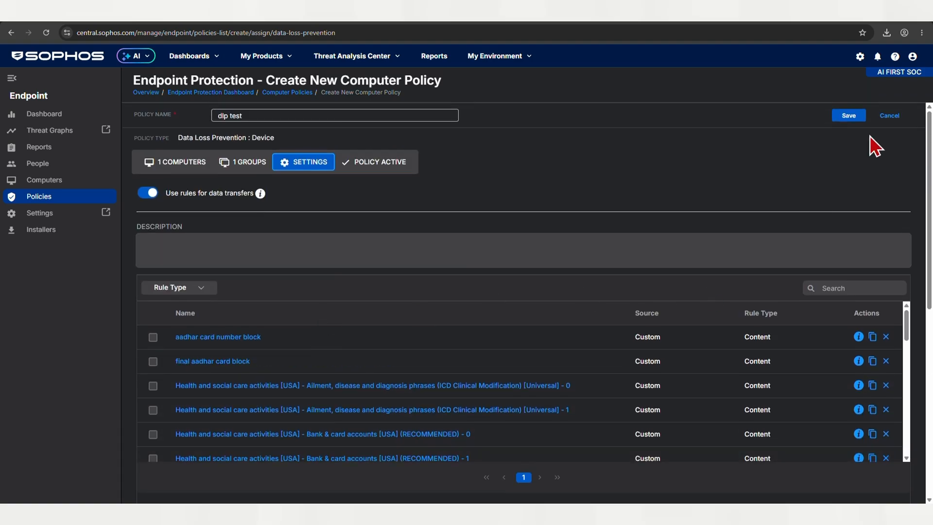
{"action": "left_click", "coordinate": [232, 164]}
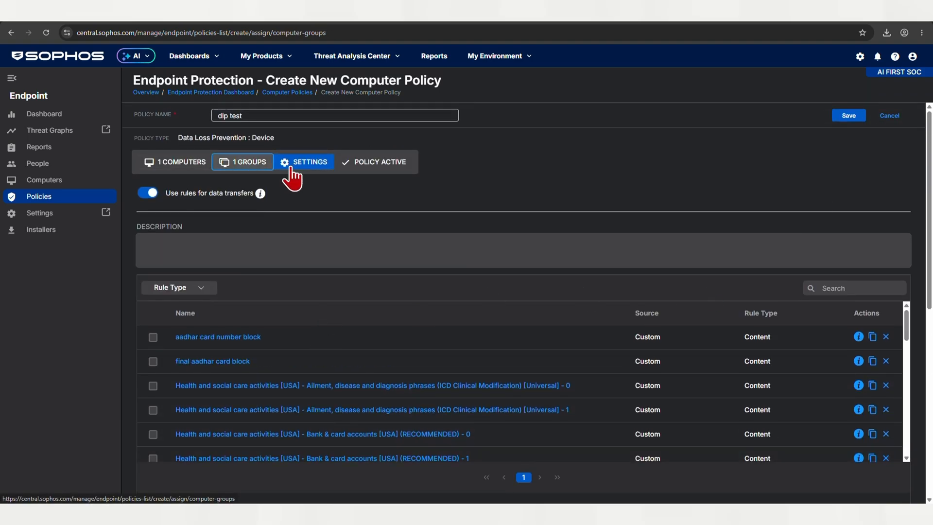
{"action": "left_click", "coordinate": [302, 164]}
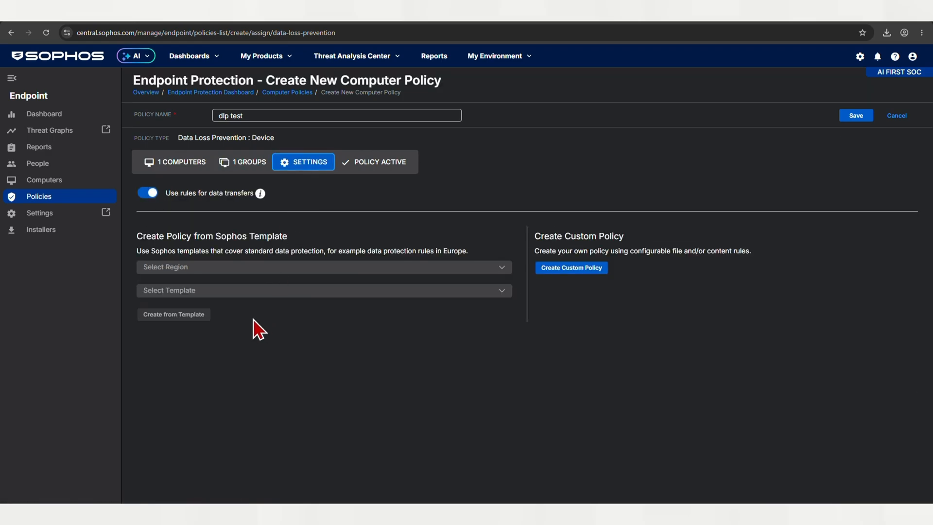
Step: Create a custom policy again and add a new content rule to it
{"action": "left_click", "coordinate": [582, 269]}
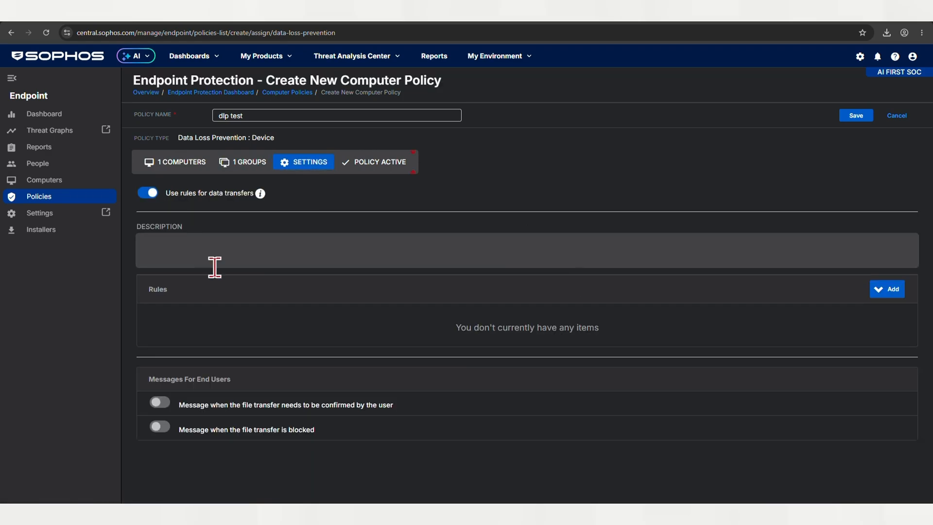
{"action": "left_click", "coordinate": [892, 289]}
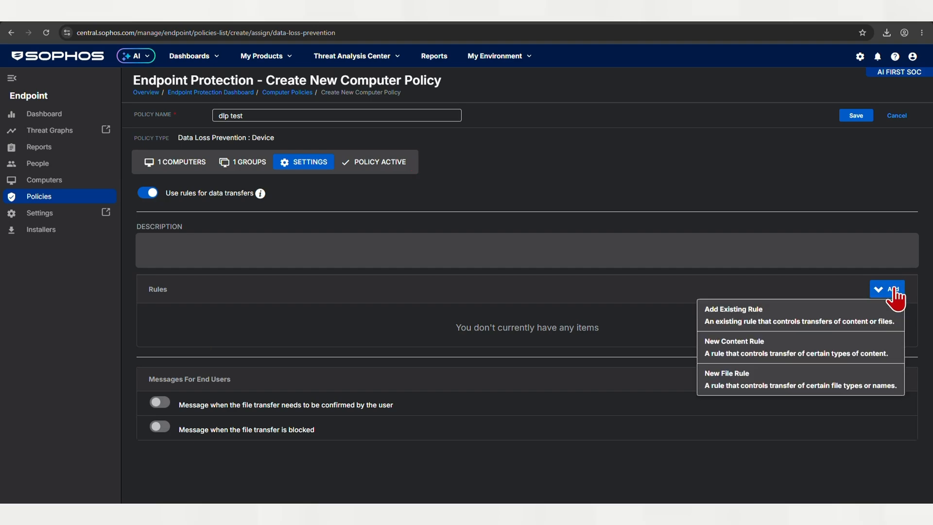
{"action": "left_click", "coordinate": [730, 351]}
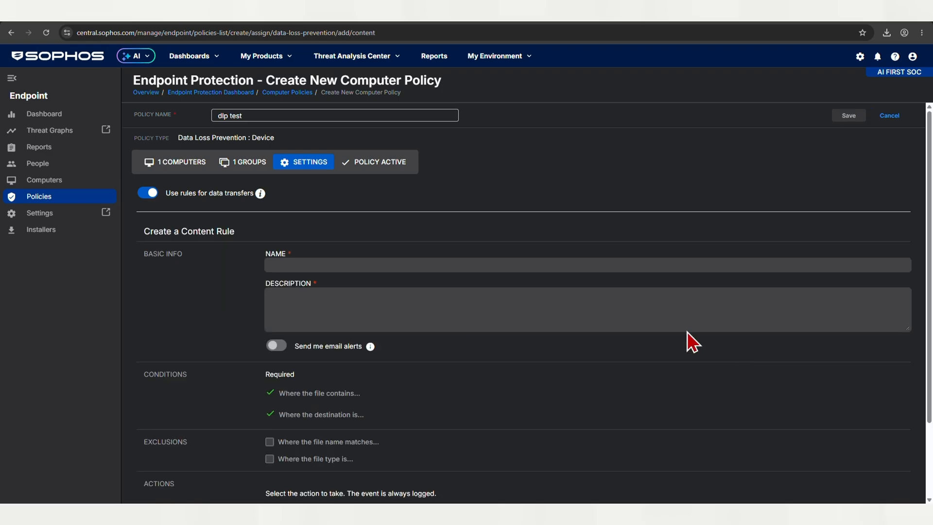
Step: Name the content rule new aadhar rule
{"action": "left_click", "coordinate": [272, 264]}
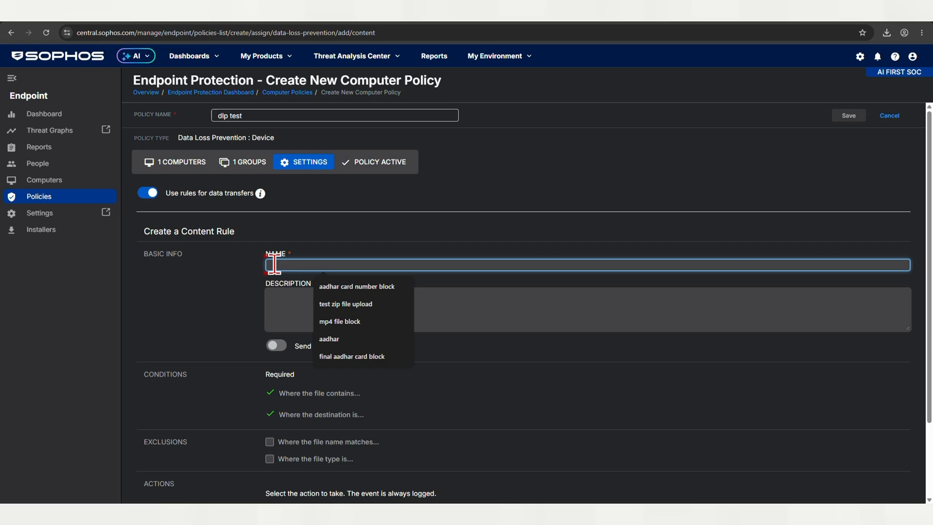
{"action": "type", "text": "new"}
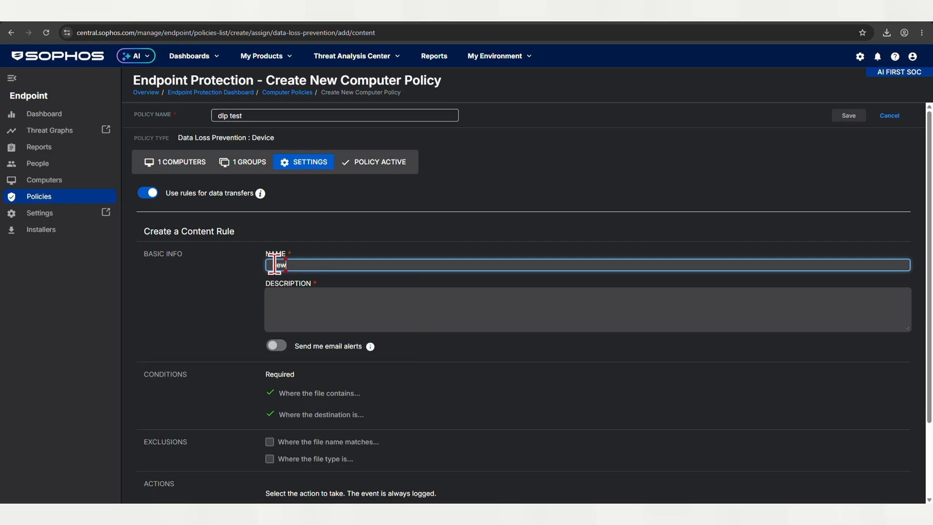
{"action": "type", "text": " aadhar rule"}
Step: Copy the rule name and paste it into the rule description
{"action": "left_click", "coordinate": [316, 307]}
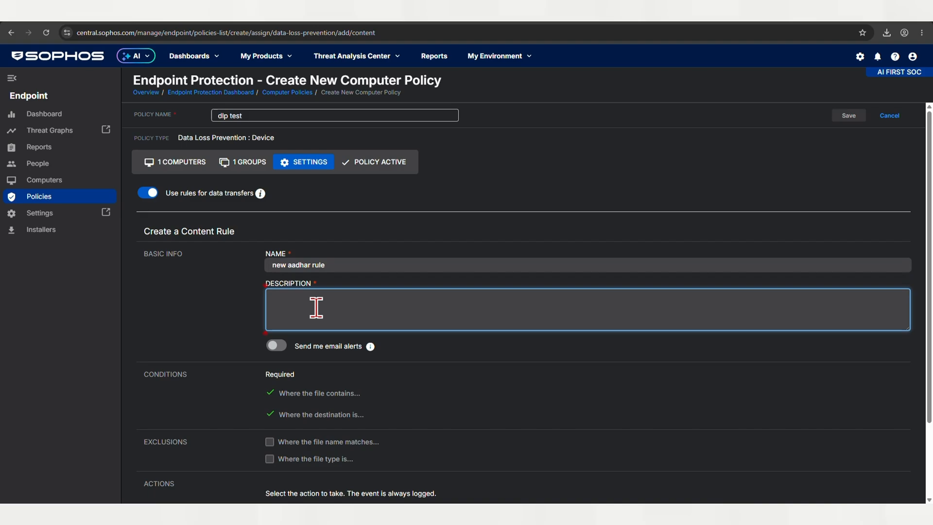
{"action": "left_click", "coordinate": [285, 254]}
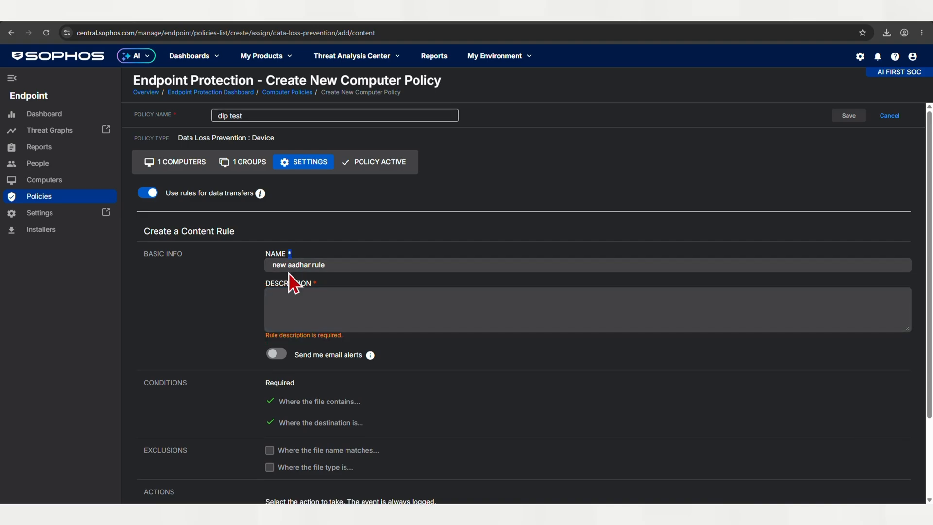
{"action": "left_click", "coordinate": [281, 265]}
{"action": "right_click", "coordinate": [281, 264]}
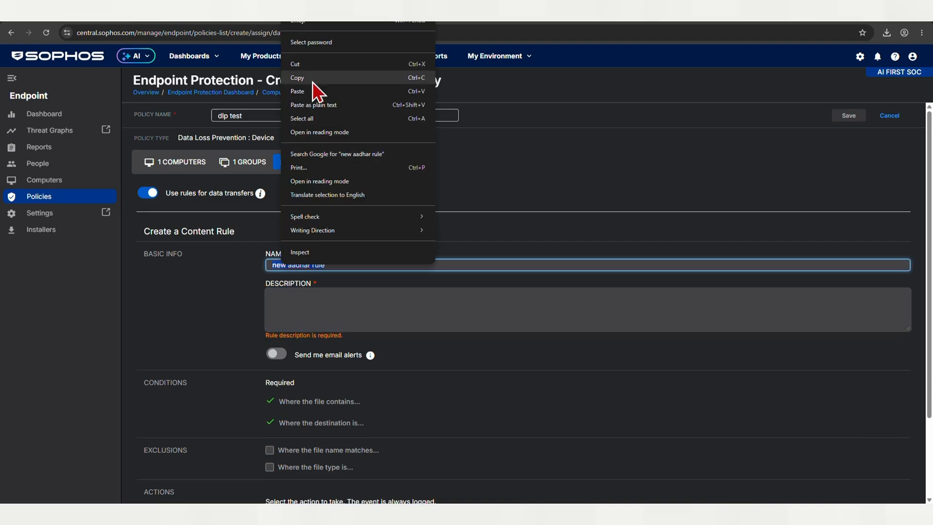
{"action": "left_click", "coordinate": [319, 94]}
{"action": "left_click", "coordinate": [286, 319]}
{"action": "right_click", "coordinate": [288, 319]}
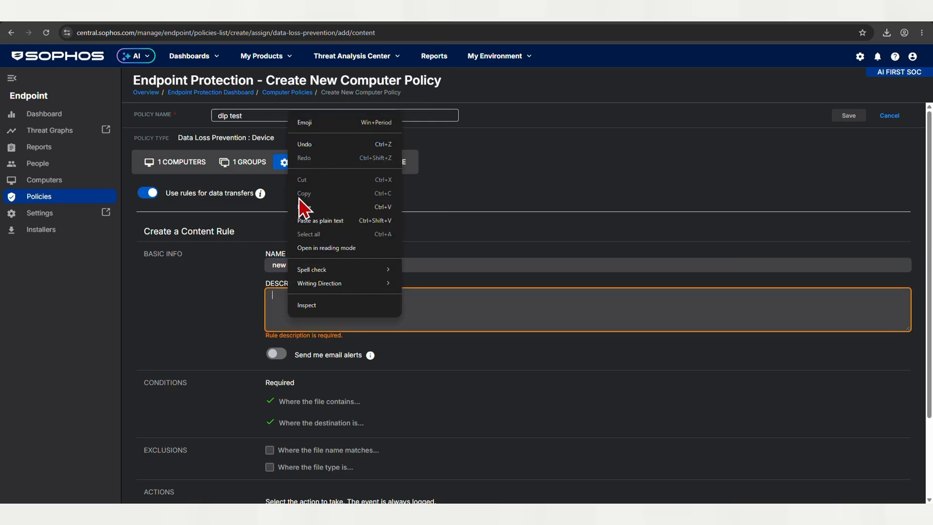
{"action": "left_click", "coordinate": [302, 207]}
Step: Turn on email alerts and add the exclusion where the file name matches
{"action": "scroll", "coordinate": [412, 392], "scroll_direction": "down", "scroll_amount": 2}
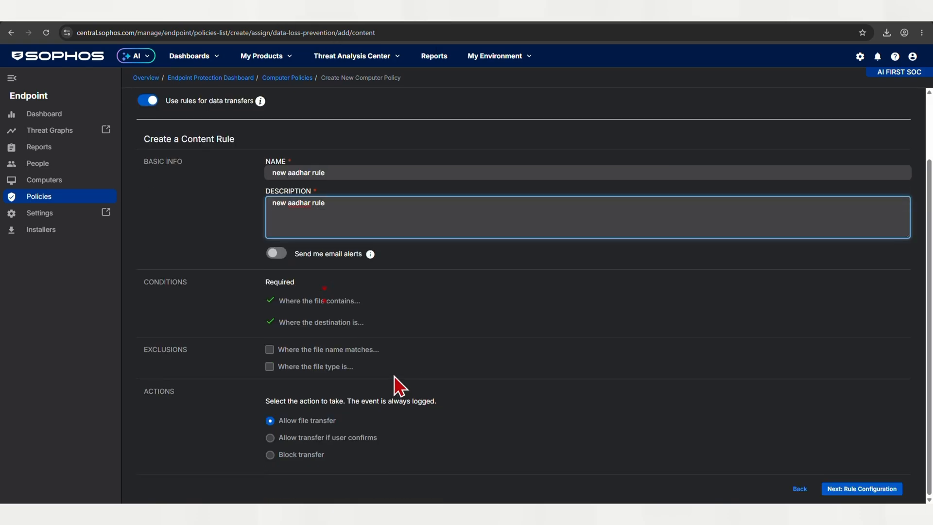
{"action": "left_click", "coordinate": [275, 253]}
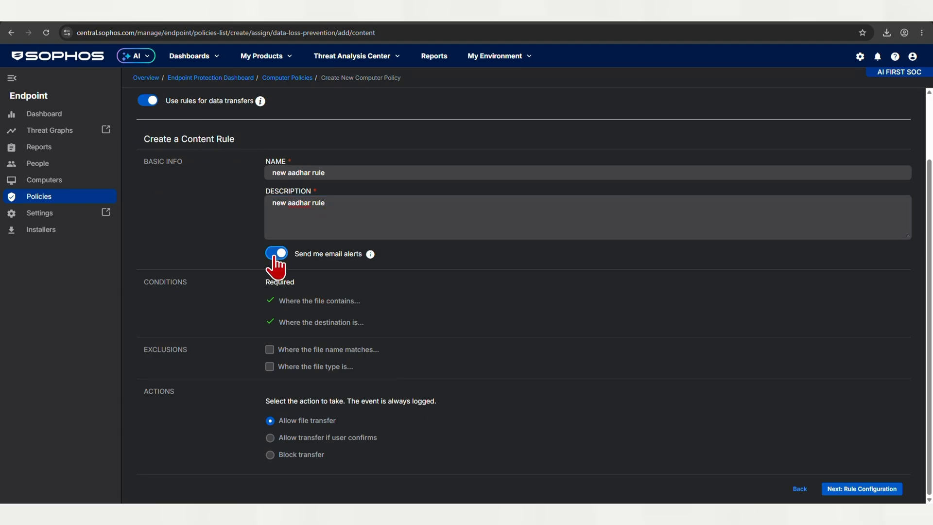
{"action": "left_click", "coordinate": [270, 349]}
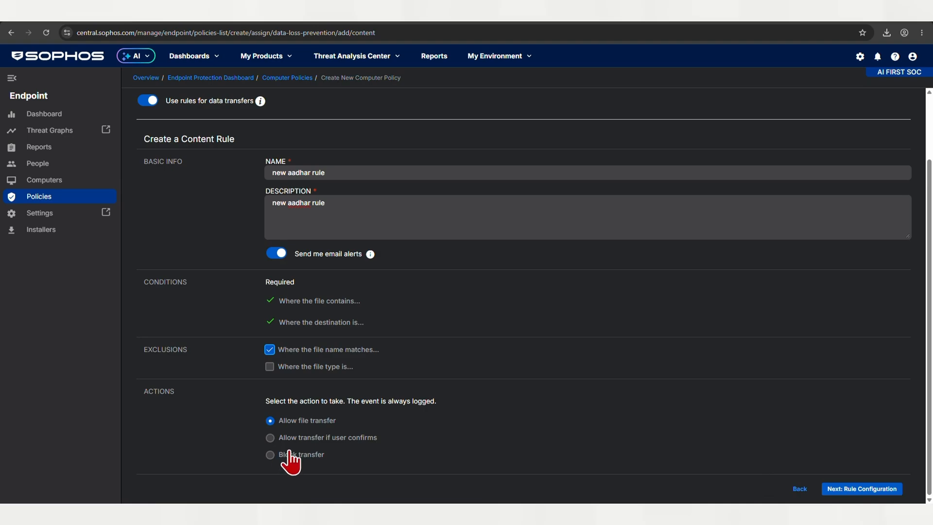
Step: Set the rule's action to Block transfer and continue to the rule configuration
{"action": "left_click", "coordinate": [270, 456]}
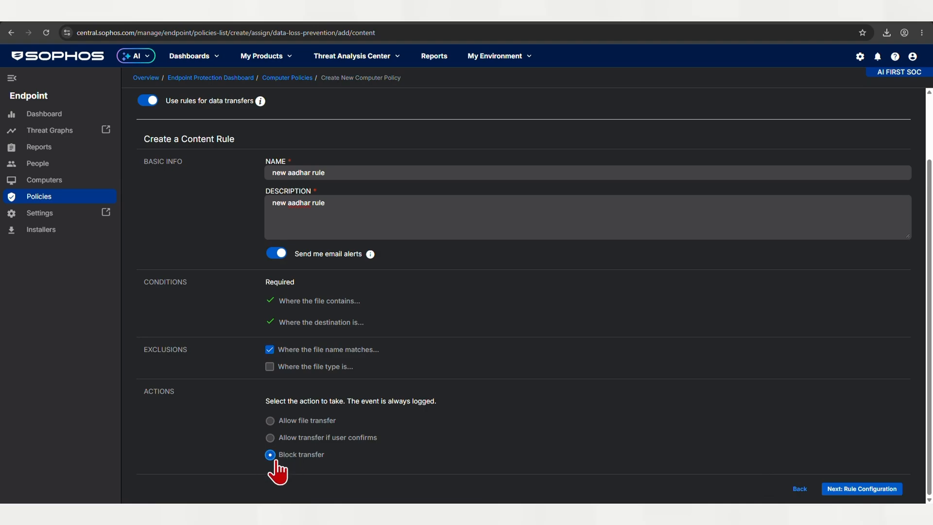
{"action": "left_click", "coordinate": [848, 489]}
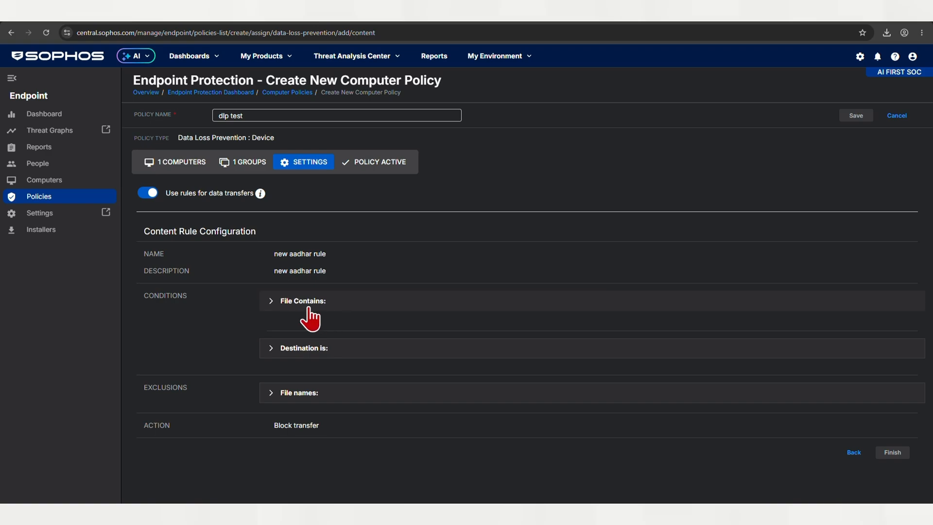
Step: Add Aadhaar number - near phrase [India] as the rule's file contains condition
{"action": "left_click", "coordinate": [306, 302]}
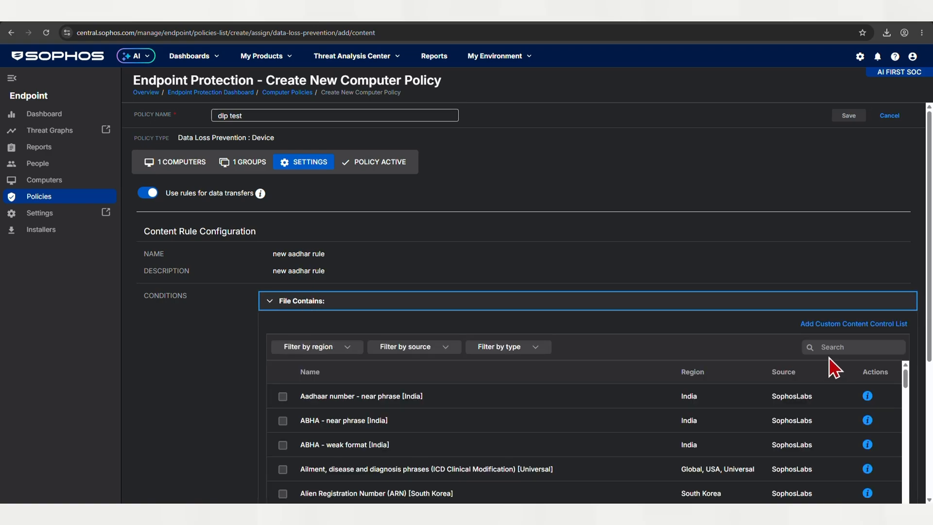
{"action": "left_click", "coordinate": [282, 402]}
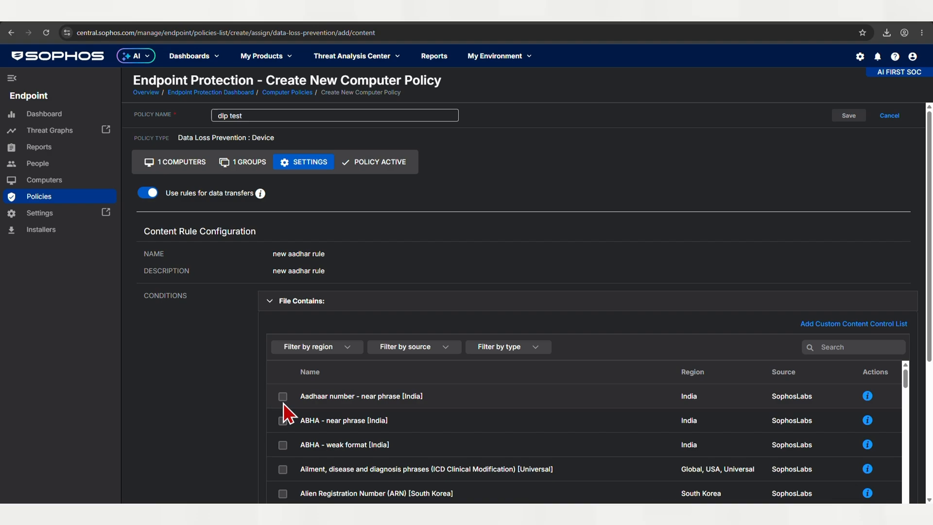
{"action": "left_click", "coordinate": [282, 396]}
{"action": "mouse_move", "coordinate": [868, 398]}
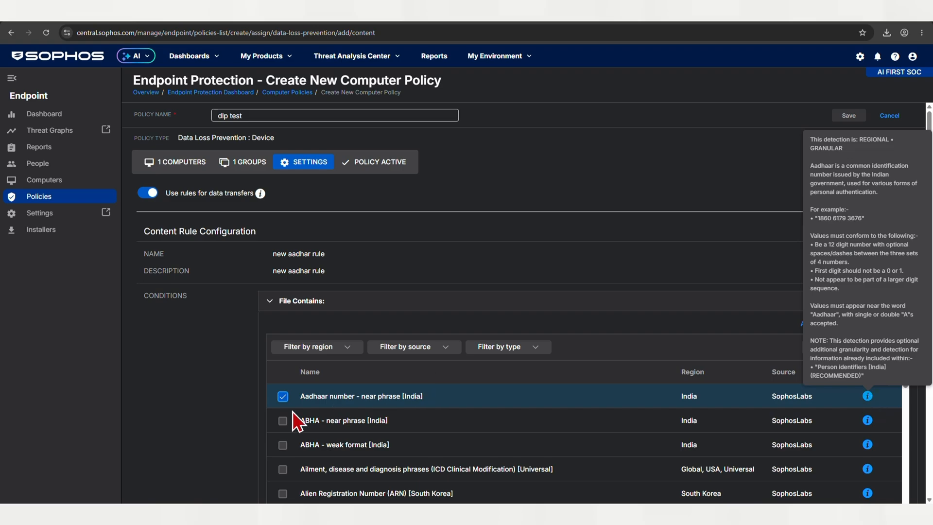
Step: Select Email client and Internet browser as destinations for the rule
{"action": "scroll", "coordinate": [408, 386], "scroll_direction": "down", "scroll_amount": 5}
{"action": "scroll", "coordinate": [656, 318], "scroll_direction": "down", "scroll_amount": 5}
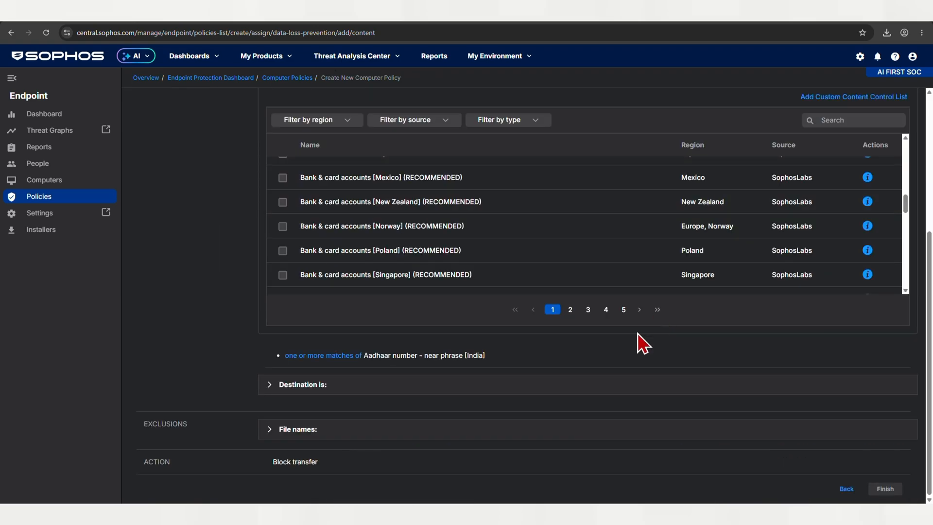
{"action": "left_click", "coordinate": [279, 387]}
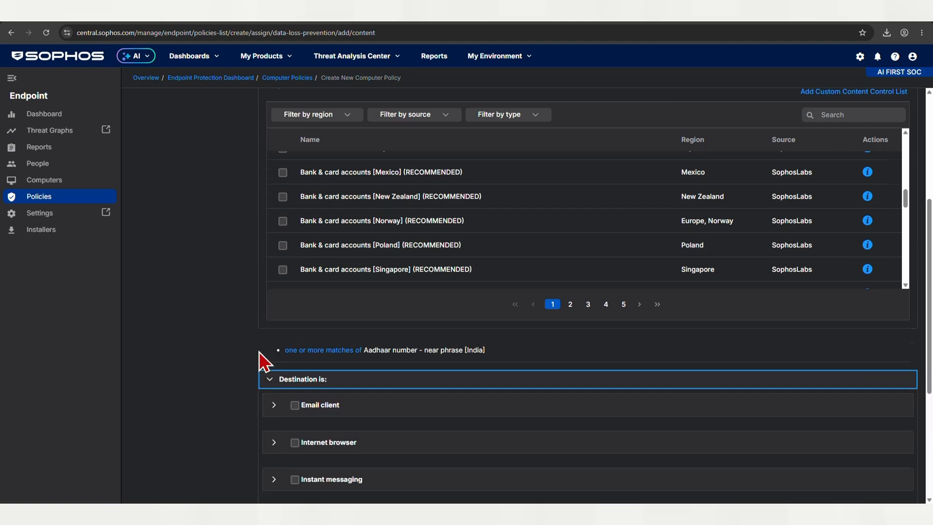
{"action": "scroll", "coordinate": [273, 354], "scroll_direction": "down", "scroll_amount": 3}
{"action": "left_click", "coordinate": [295, 297]}
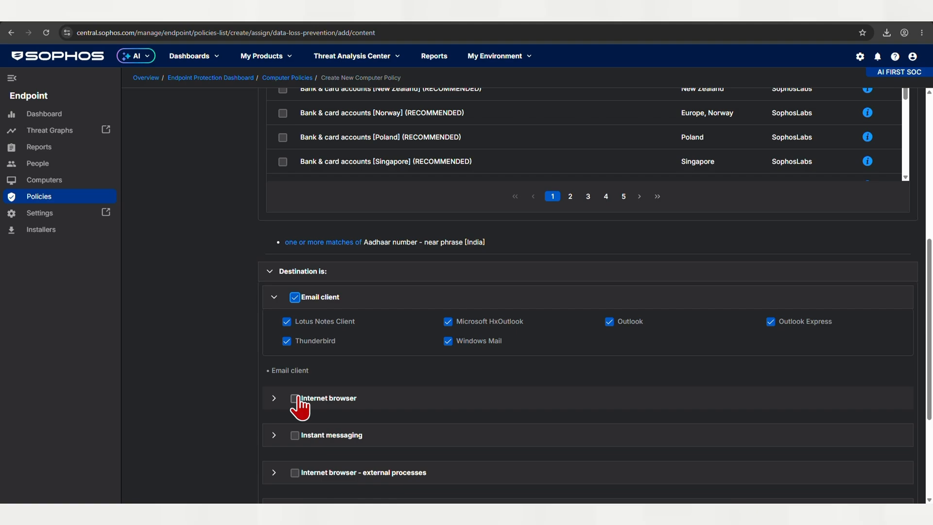
{"action": "left_click", "coordinate": [295, 398]}
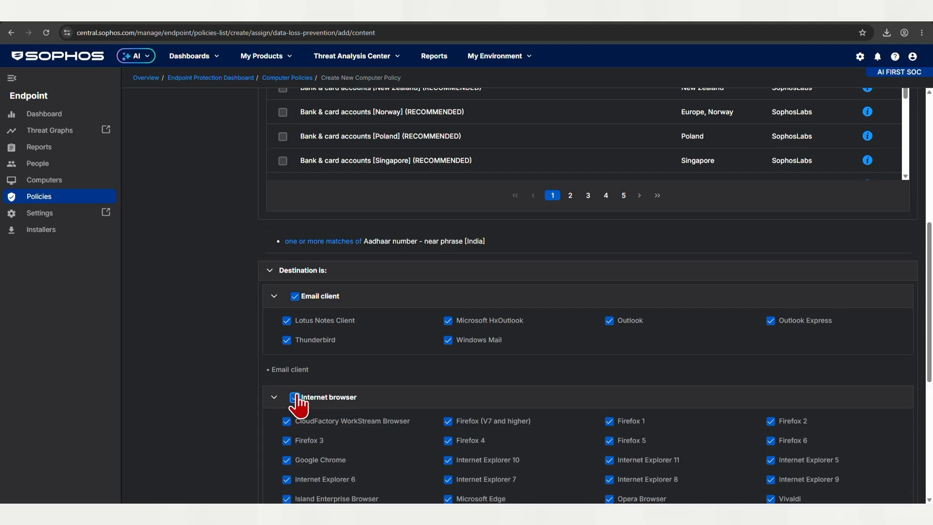
Step: Select Instant messaging and Internet browser - external processes as further destinations
{"action": "scroll", "coordinate": [304, 398], "scroll_direction": "down", "scroll_amount": 5}
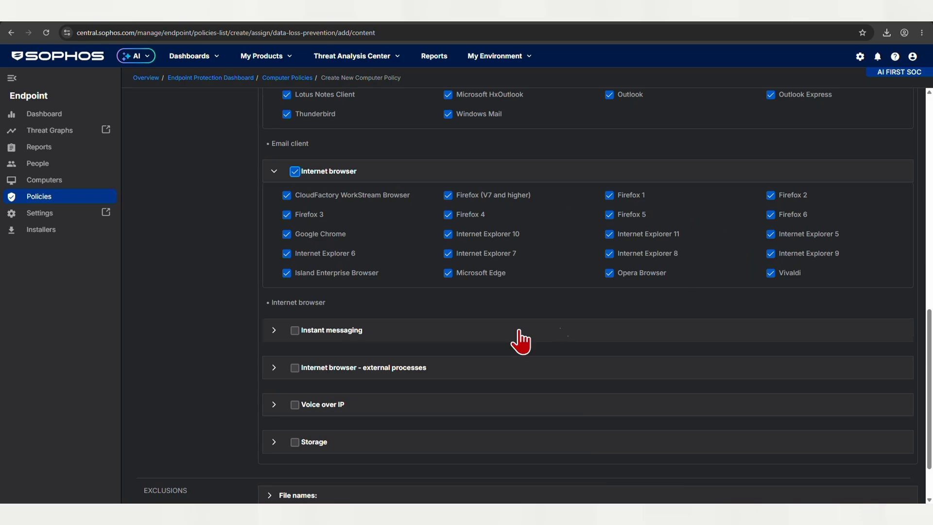
{"action": "left_click", "coordinate": [293, 331]}
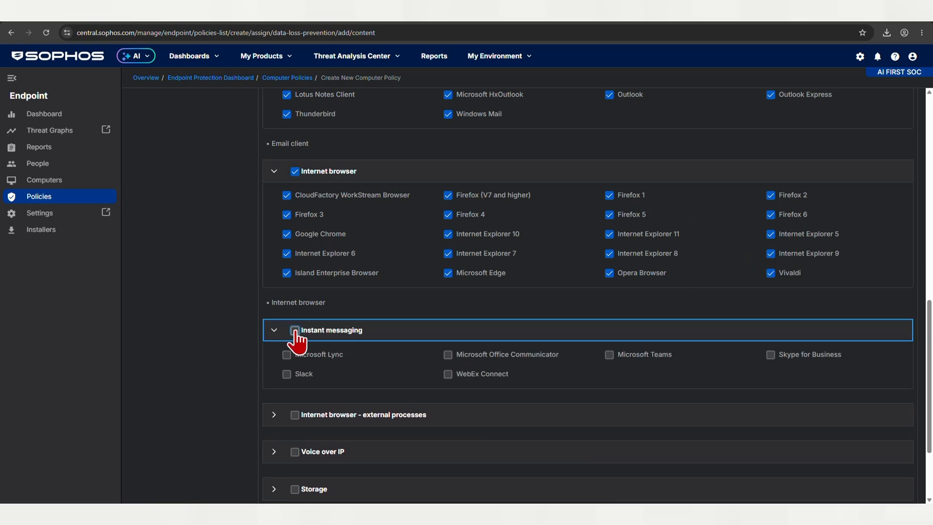
{"action": "left_click", "coordinate": [294, 330]}
{"action": "left_click", "coordinate": [296, 332]}
{"action": "left_click", "coordinate": [294, 330]}
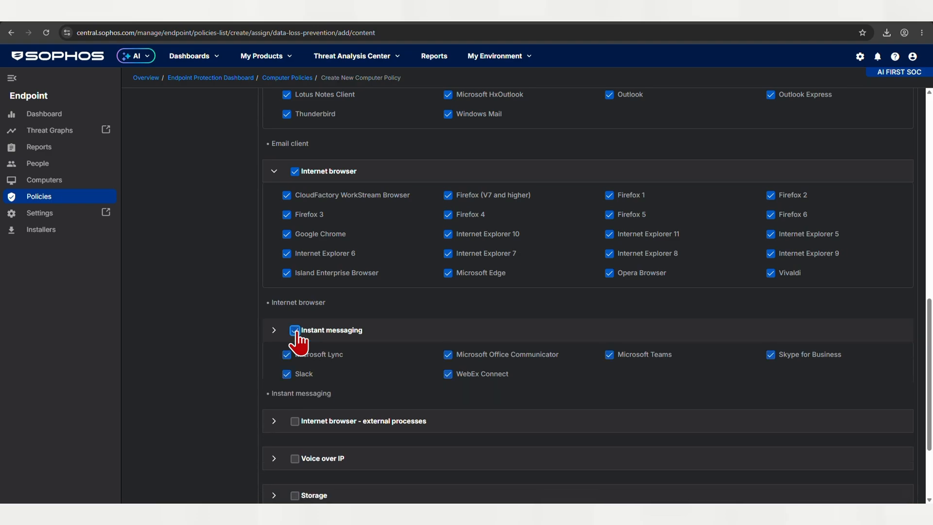
{"action": "left_click", "coordinate": [295, 382]}
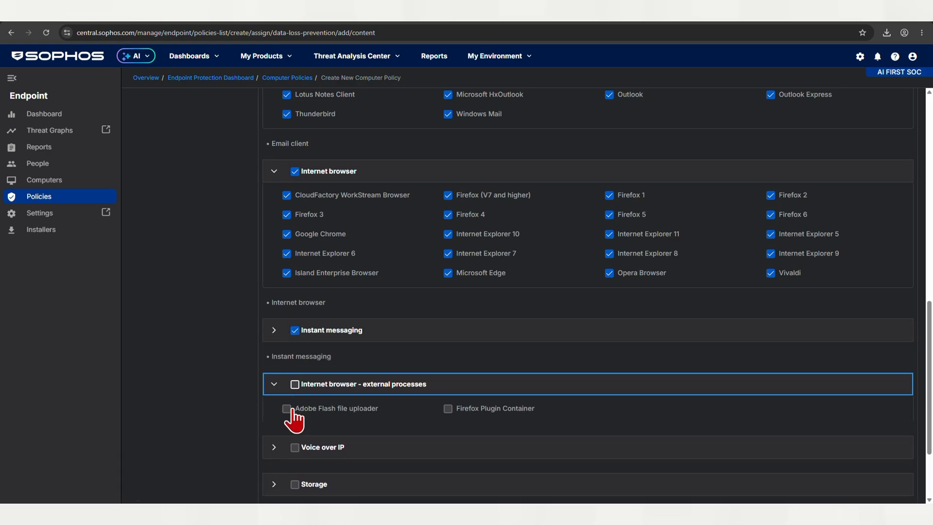
{"action": "left_click", "coordinate": [295, 385]}
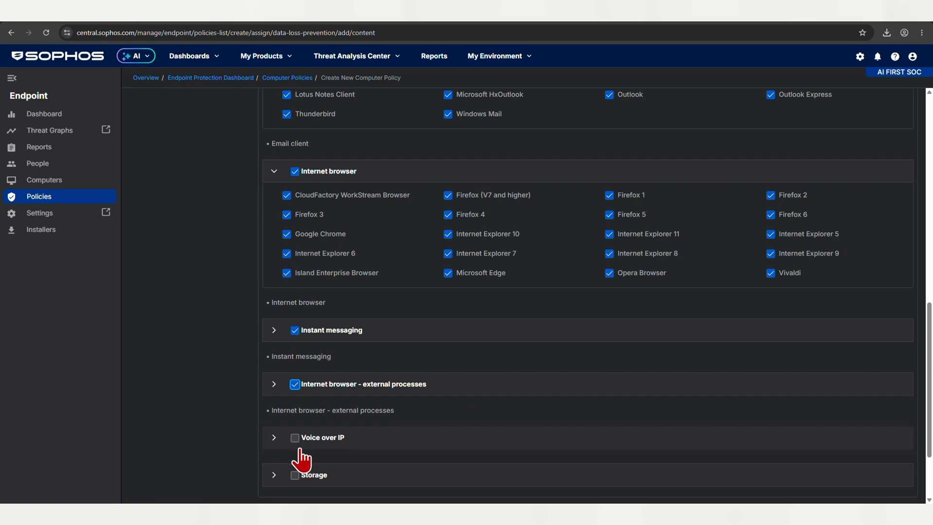
Step: Select Voice over IP and Storage as destinations as well
{"action": "left_click", "coordinate": [295, 439]}
{"action": "scroll", "coordinate": [296, 437], "scroll_direction": "down", "scroll_amount": 2}
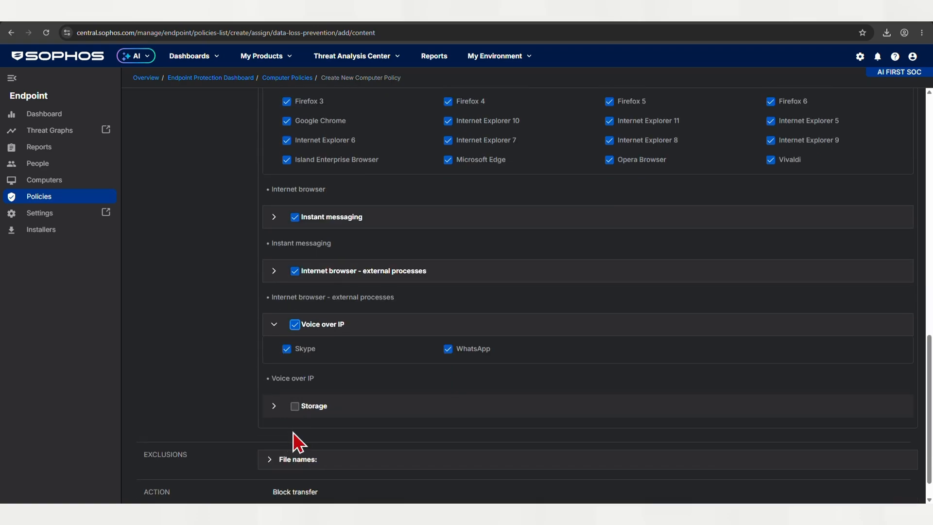
{"action": "left_click", "coordinate": [295, 406]}
Step: Add a file name to the rule's file name exclusions
{"action": "scroll", "coordinate": [377, 437], "scroll_direction": "down", "scroll_amount": 1}
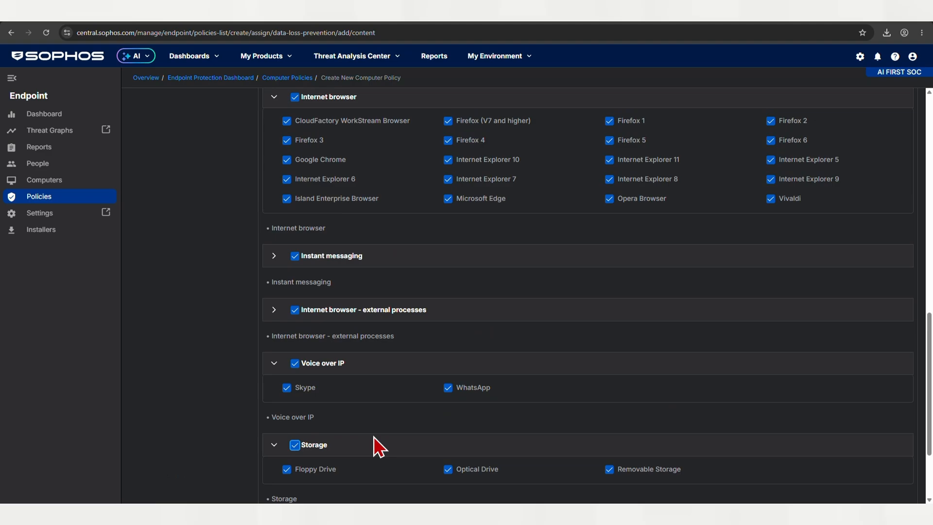
{"action": "scroll", "coordinate": [374, 452], "scroll_direction": "down", "scroll_amount": 3}
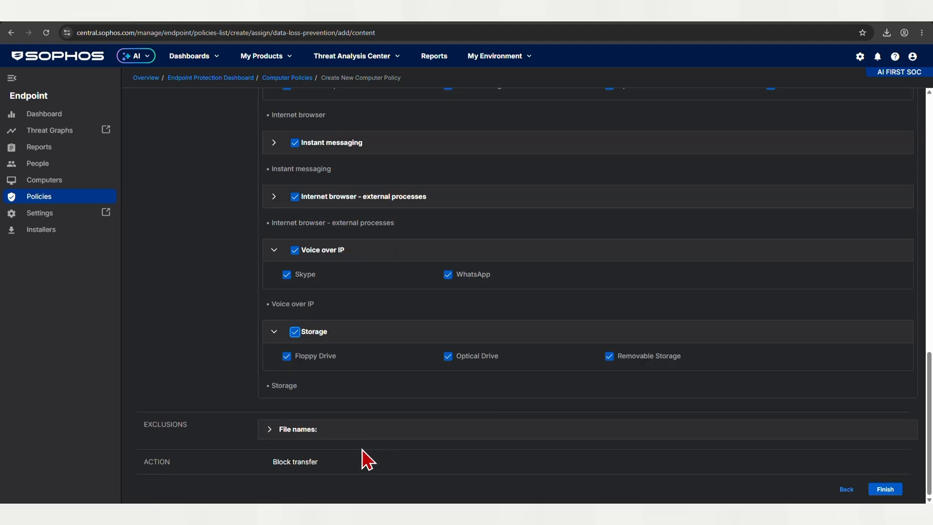
{"action": "left_click", "coordinate": [313, 433]}
{"action": "left_click", "coordinate": [322, 447]}
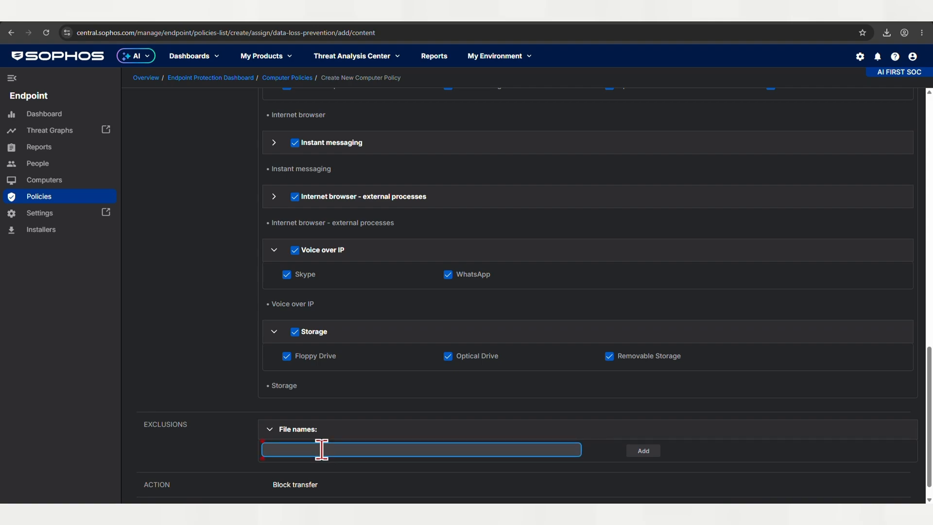
{"action": "type", "text": "rakhwal"}
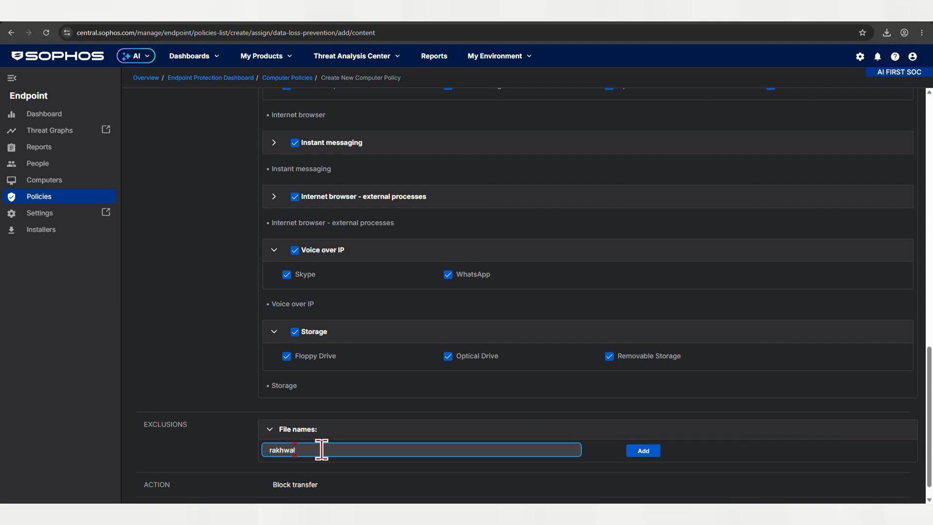
{"action": "left_click", "coordinate": [642, 450]}
Step: Finish the content rule configuration
{"action": "scroll", "coordinate": [377, 403], "scroll_direction": "down", "scroll_amount": 1}
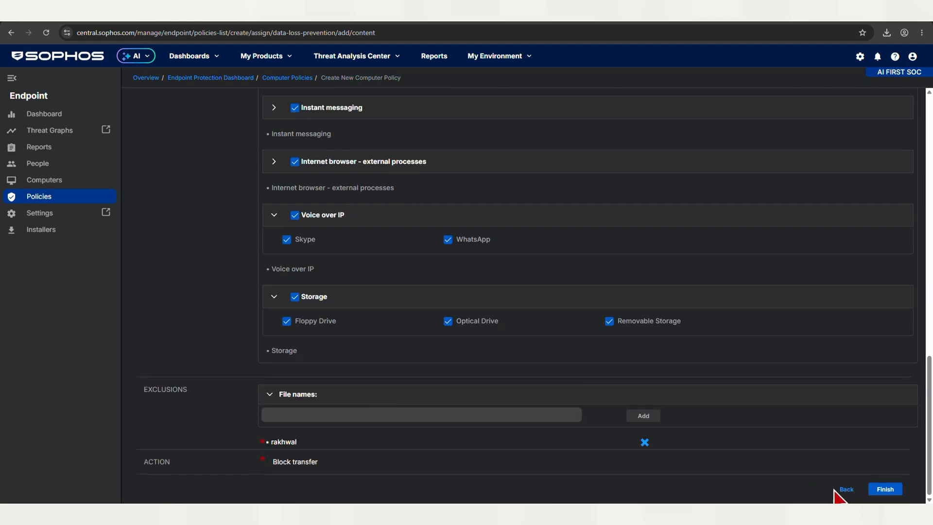
{"action": "left_click", "coordinate": [887, 489]}
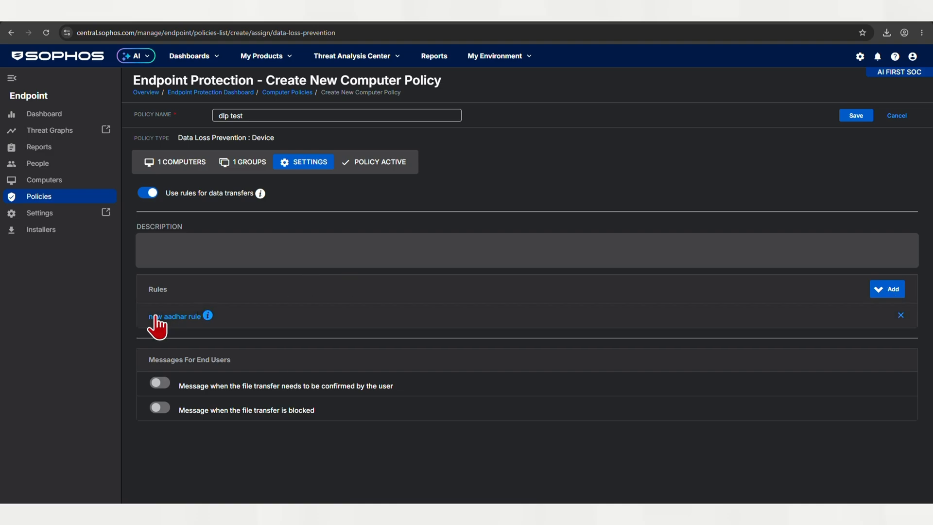
Step: Turn on both end-user messages for confirmed and blocked transfers, then save the dlp test policy
{"action": "left_click", "coordinate": [158, 386]}
{"action": "left_click", "coordinate": [160, 408]}
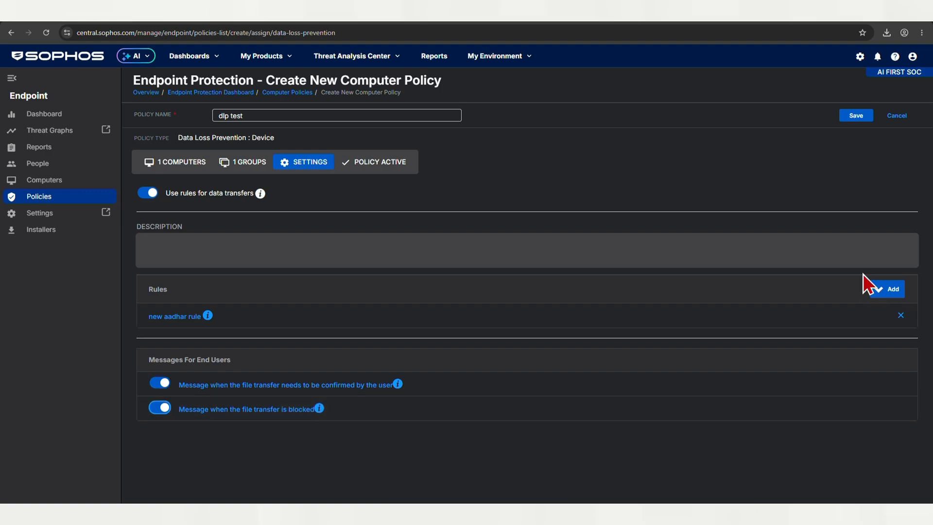
{"action": "left_click", "coordinate": [852, 116]}
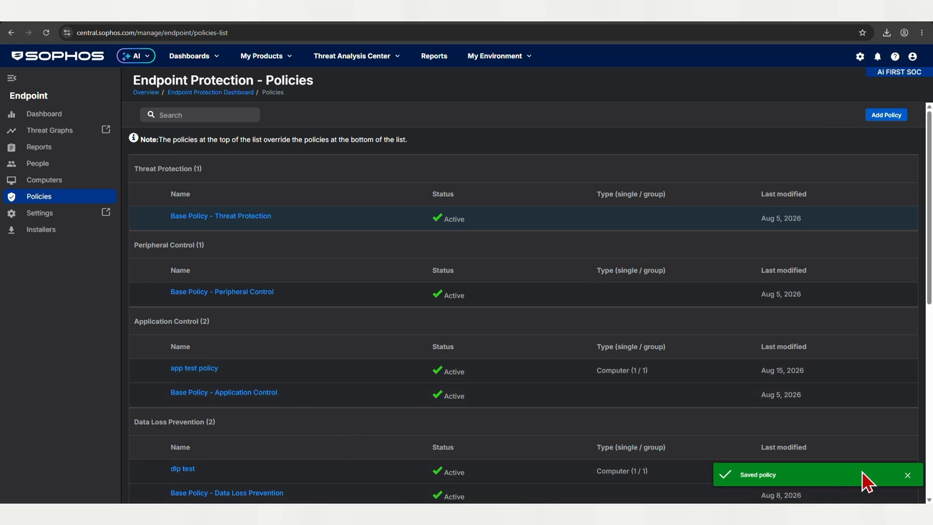
{"action": "left_click", "coordinate": [907, 475]}
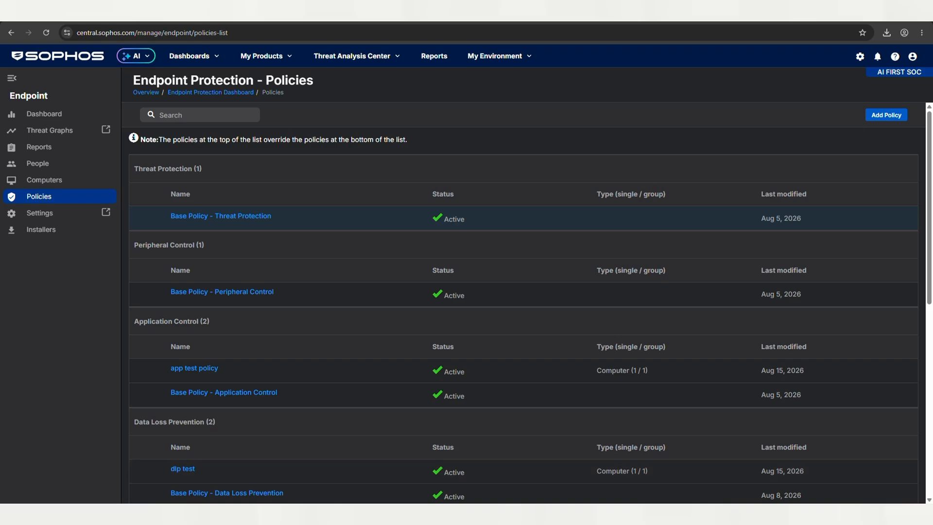
Step: Open Aadhar Test Doc from the Desktop in File Explorer, review its sample Aadhaar number, and close it
{"action": "key", "text": "super+e"}
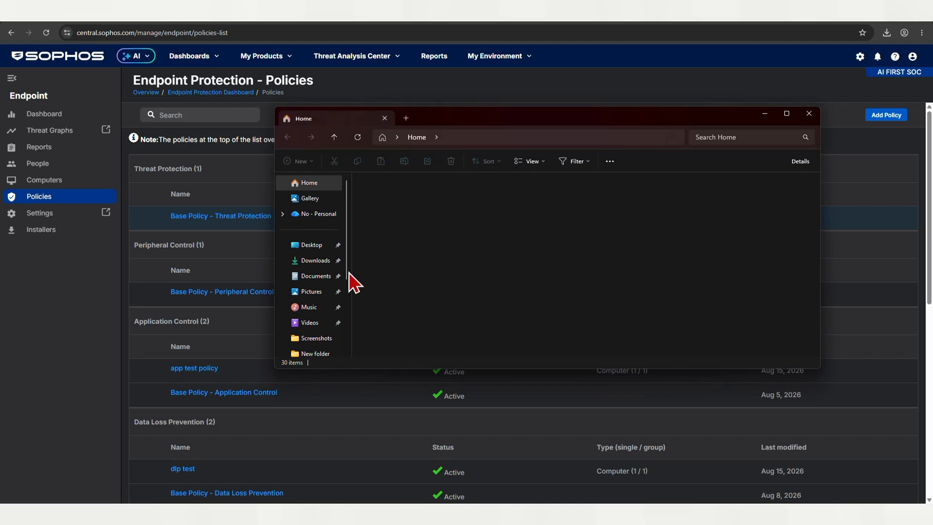
{"action": "left_click", "coordinate": [309, 244]}
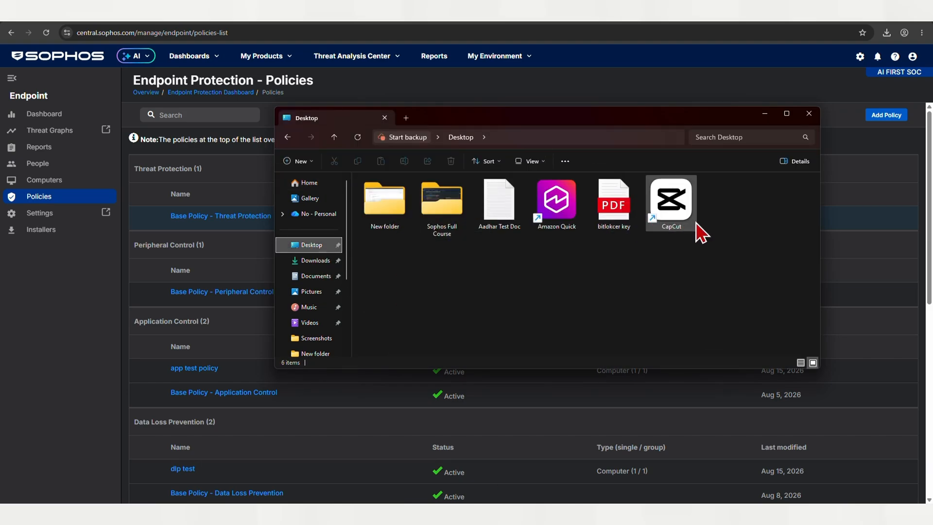
{"action": "double_click", "coordinate": [493, 223]}
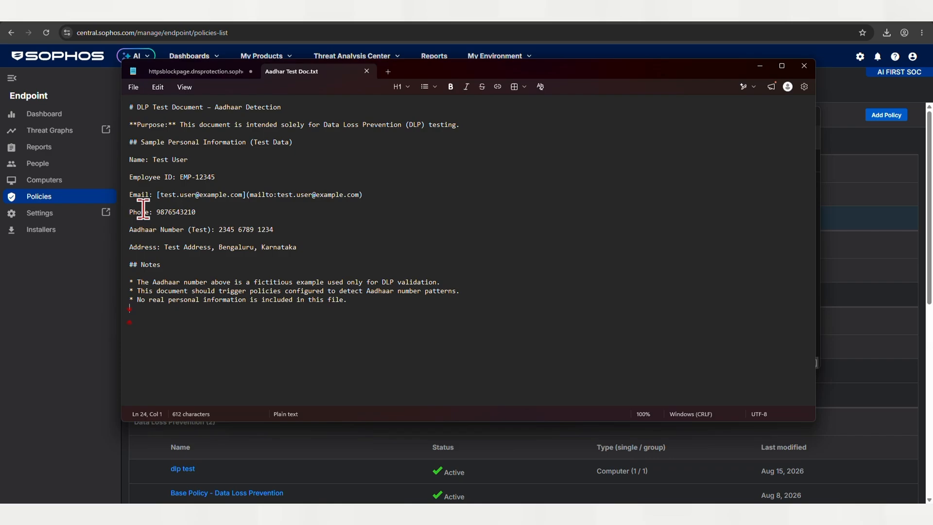
{"action": "left_click", "coordinate": [157, 212]}
{"action": "double_click", "coordinate": [225, 229]}
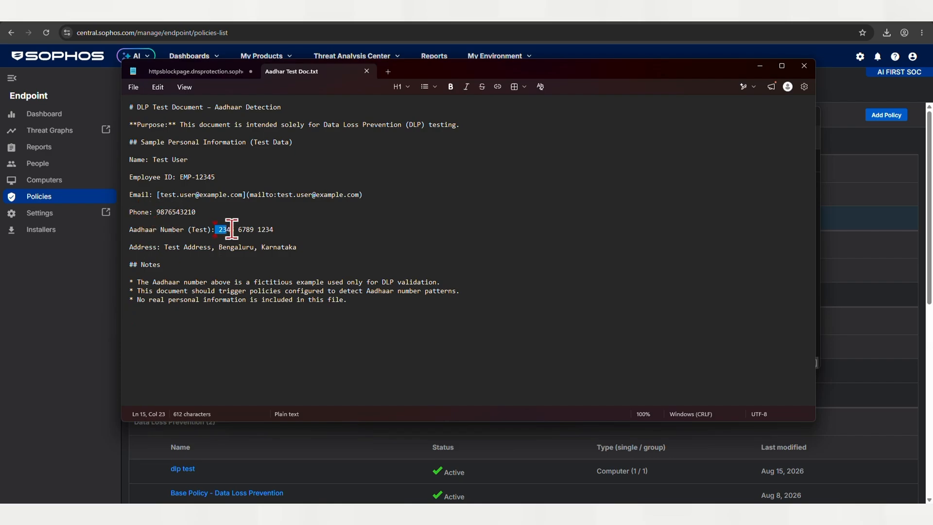
{"action": "left_click", "coordinate": [280, 247]}
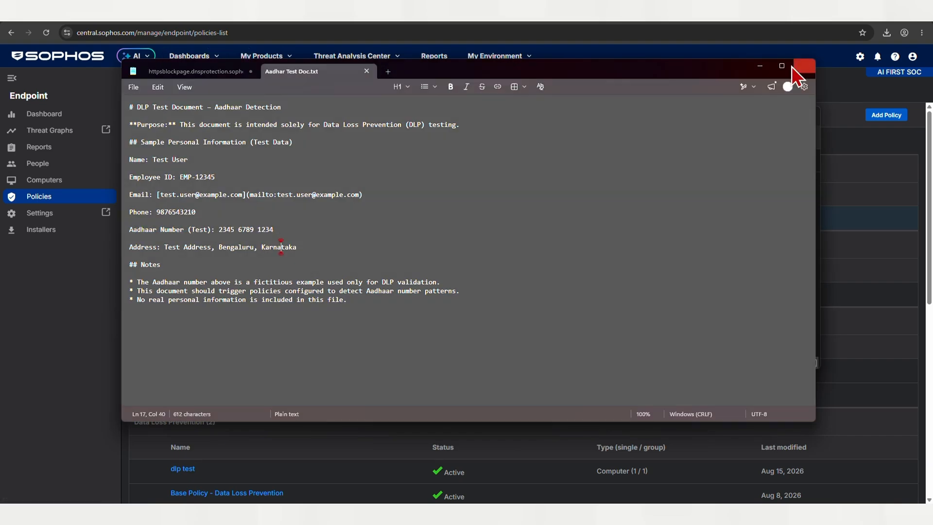
{"action": "left_click", "coordinate": [799, 66]}
Step: Switch to Google Drive and try to upload Aadhar Test Doc from the Desktop
{"action": "left_click", "coordinate": [814, 116]}
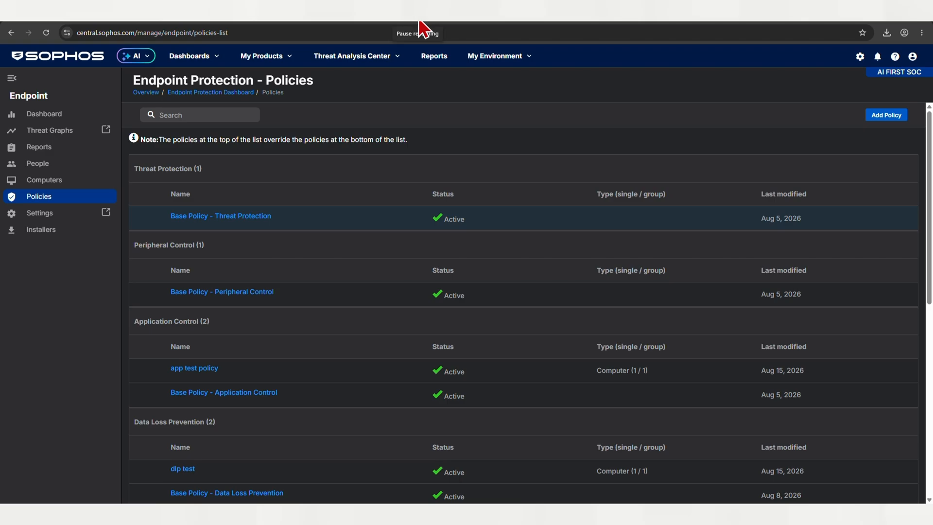
{"action": "left_click", "coordinate": [406, 22]}
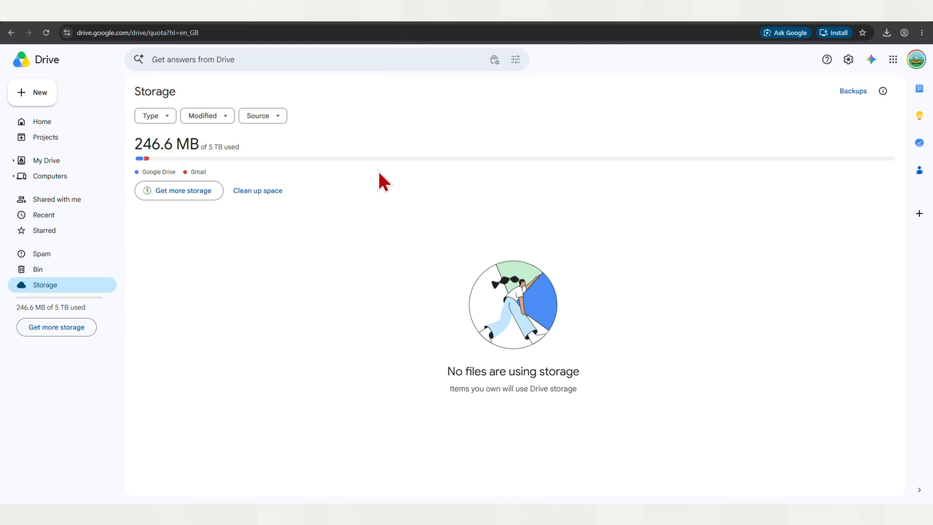
{"action": "left_click", "coordinate": [30, 95]}
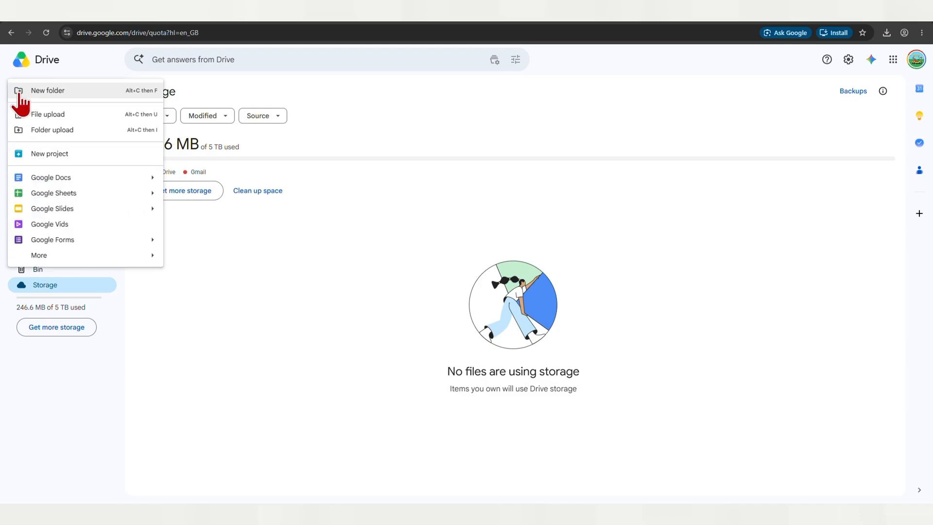
{"action": "left_click", "coordinate": [33, 114]}
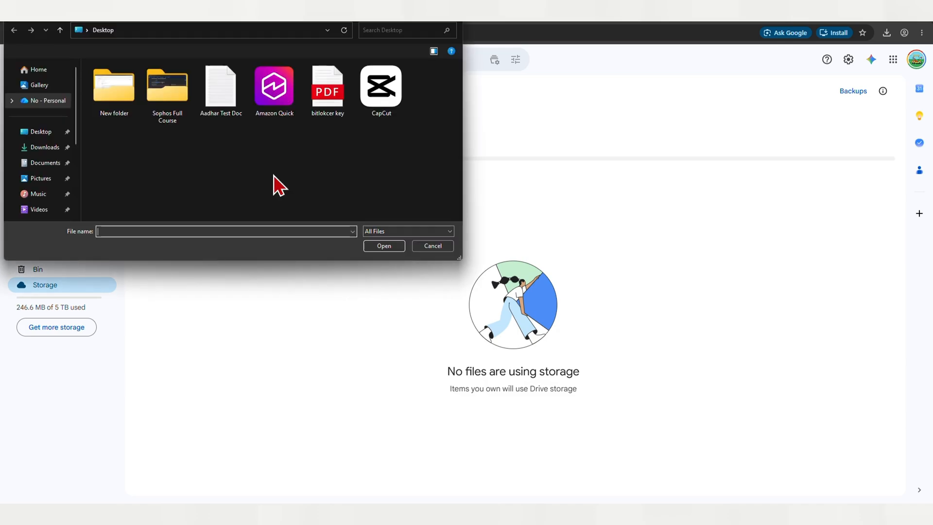
{"action": "left_click", "coordinate": [218, 115]}
{"action": "left_click", "coordinate": [374, 246]}
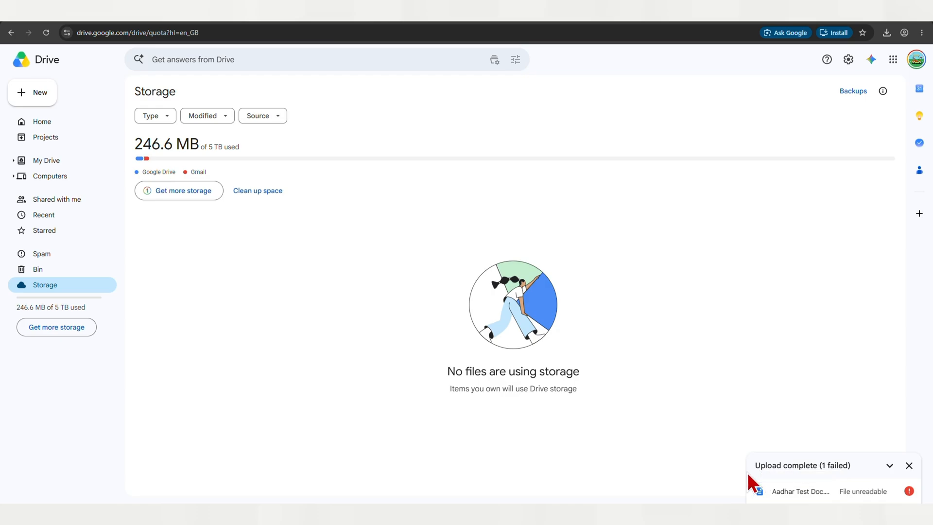
{"action": "left_click", "coordinate": [878, 23]}
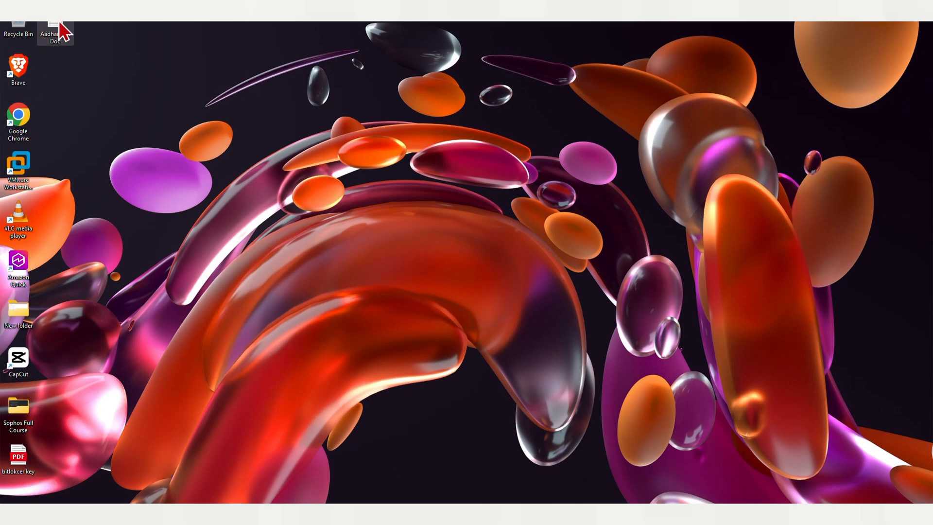
{"action": "right_click", "coordinate": [61, 28]}
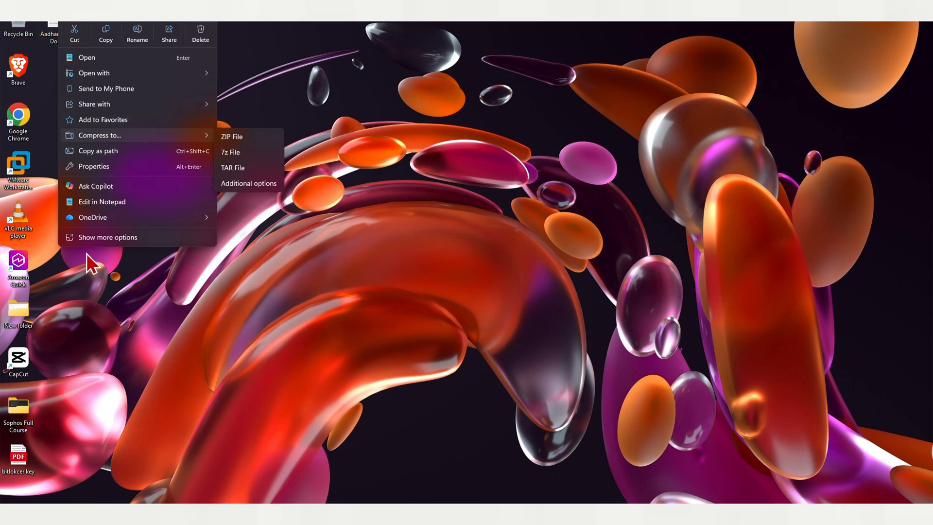
{"action": "left_click", "coordinate": [97, 238]}
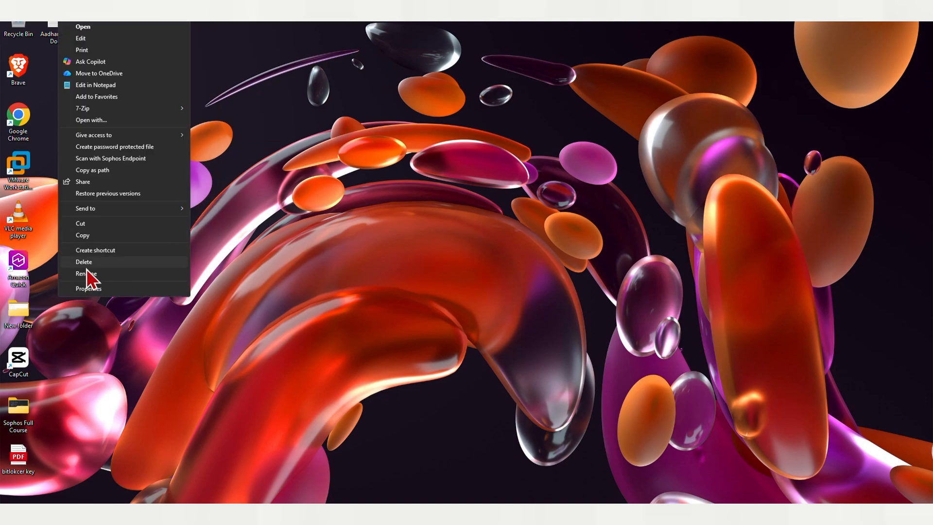
{"action": "key", "text": "Escape"}
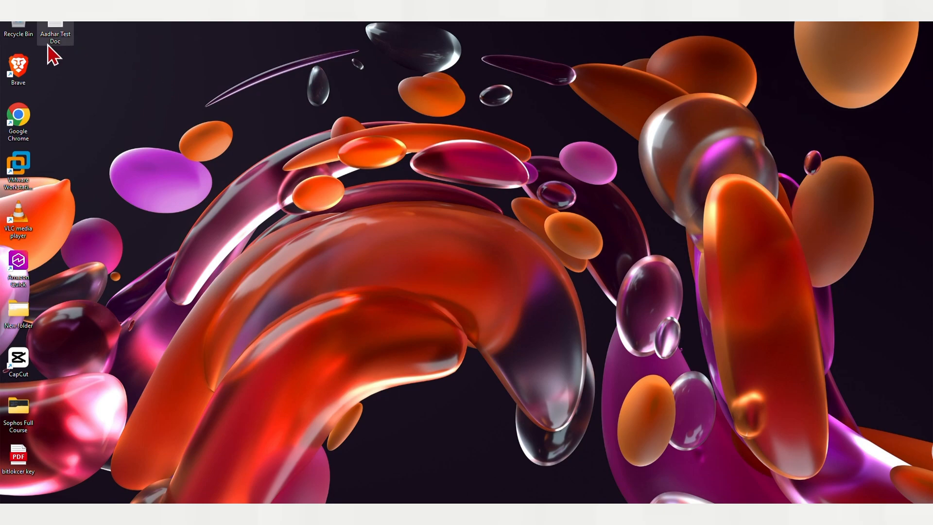
Step: Rename the Aadhar Test Doc file on the Desktop to rakhwal
{"action": "right_click", "coordinate": [59, 40]}
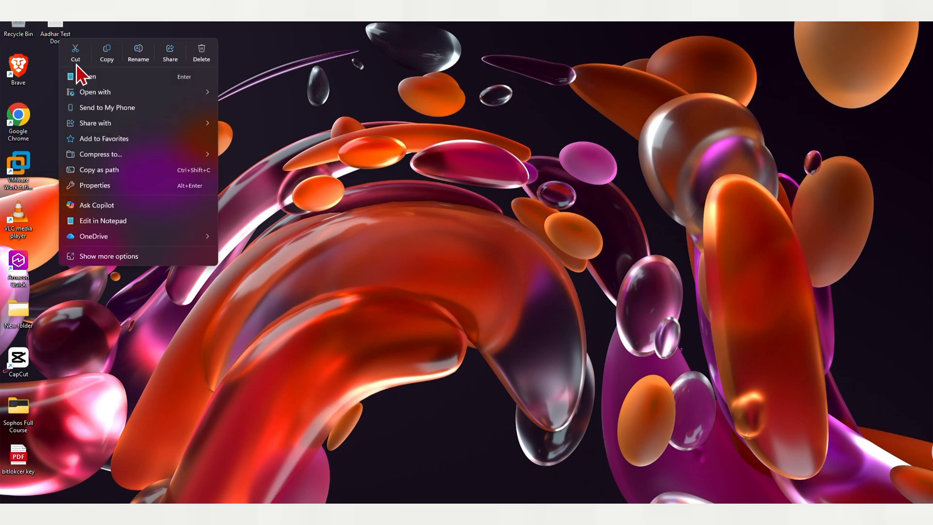
{"action": "left_click", "coordinate": [123, 256]}
{"action": "left_click", "coordinate": [108, 295]}
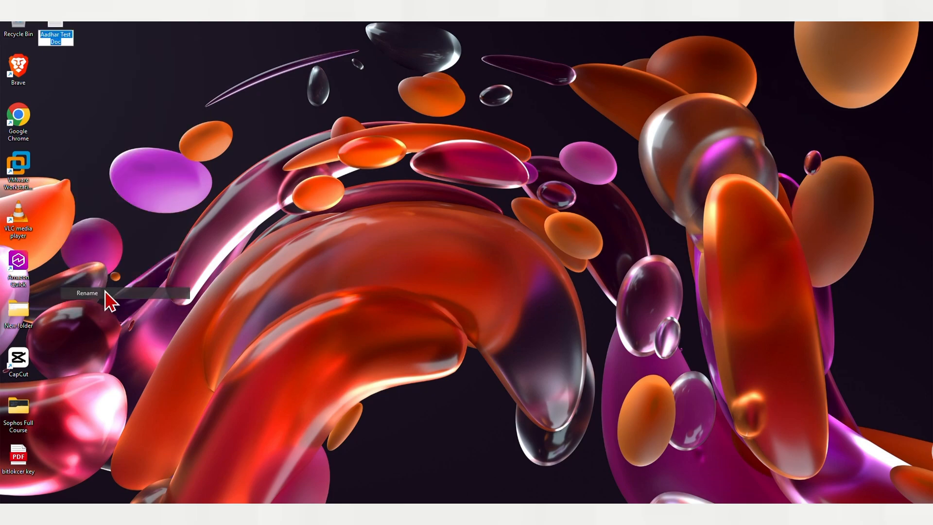
{"action": "key", "text": "BackSpace"}
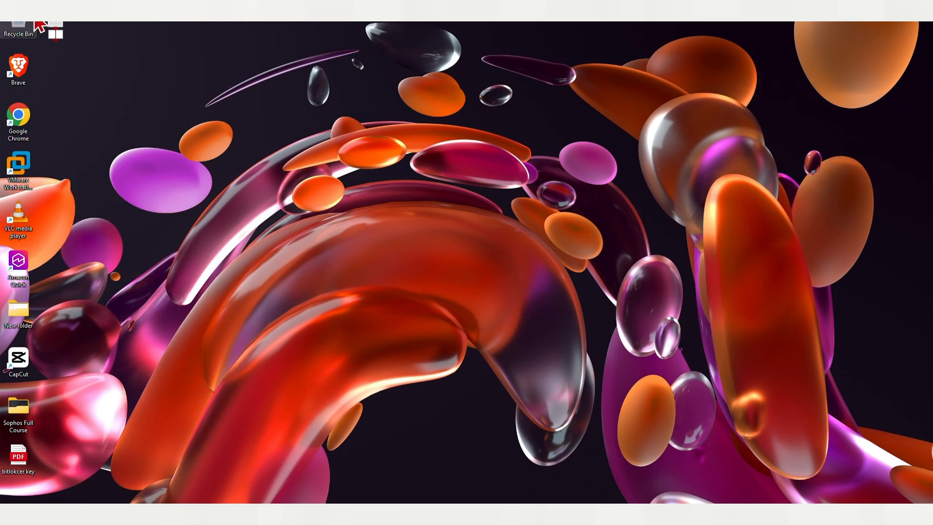
{"action": "type", "text": "rakhwal"}
{"action": "key", "text": "Return"}
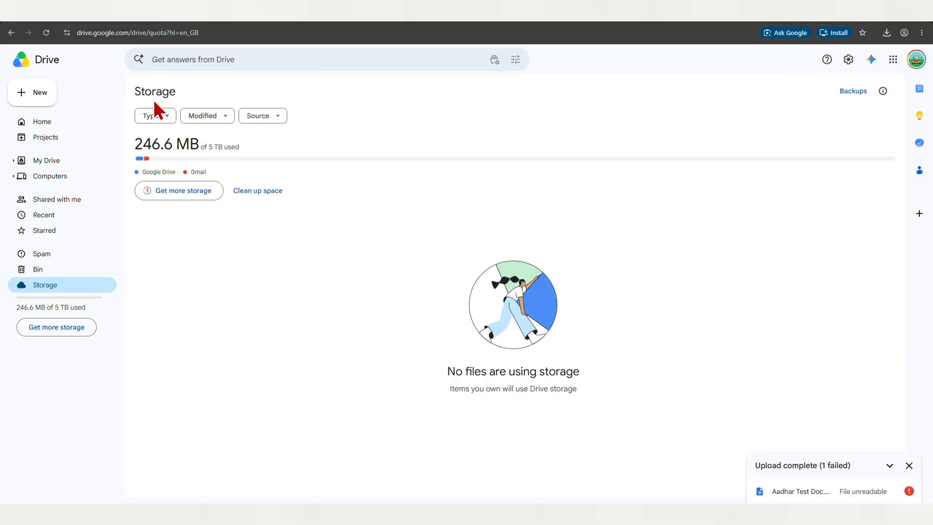
Step: Try to upload the rakhwal file from the Desktop to Google Drive
{"action": "left_click", "coordinate": [17, 102]}
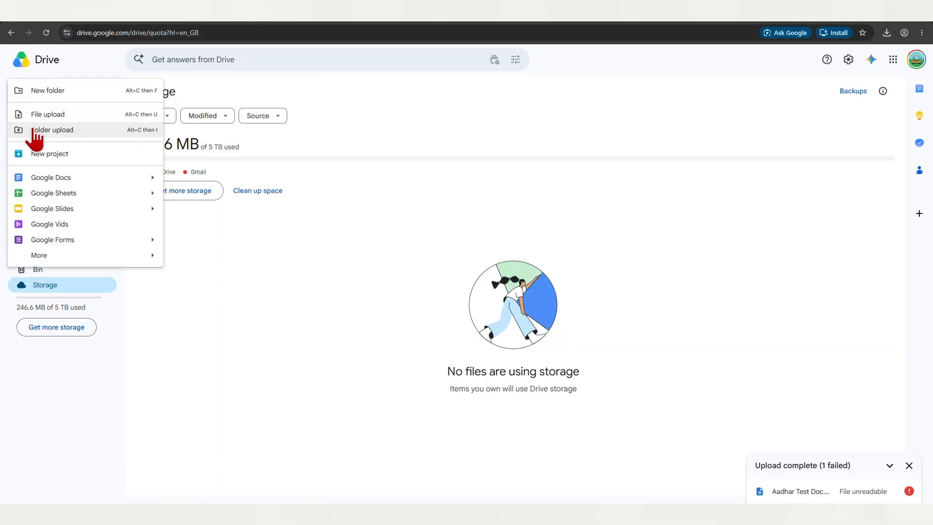
{"action": "left_click", "coordinate": [55, 116]}
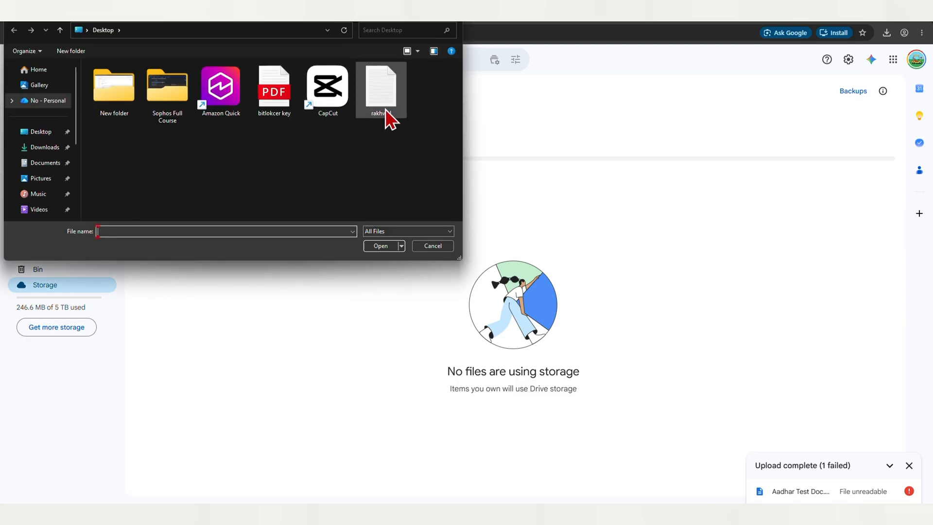
{"action": "left_click", "coordinate": [388, 117]}
{"action": "left_click", "coordinate": [379, 246]}
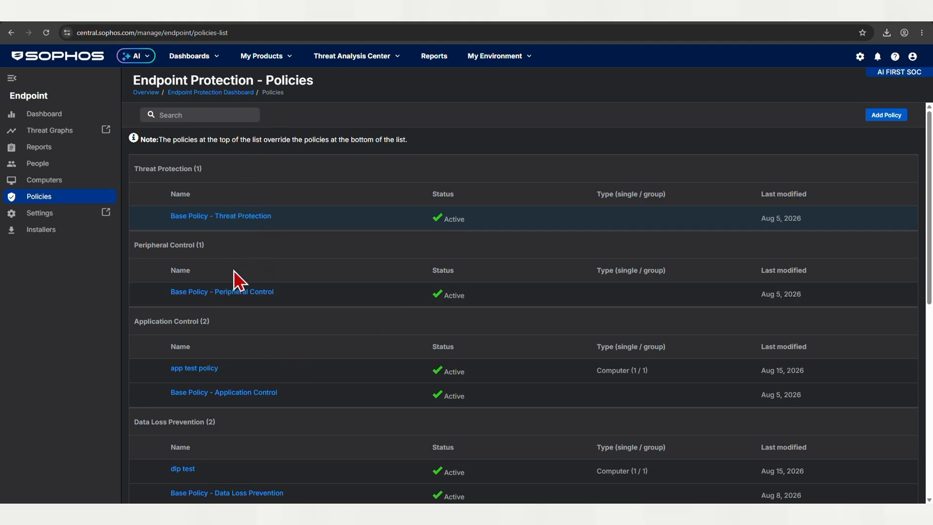
Step: Add rakhwal.txt as a file name exclusion to the new aadhar rule in the dlp test policy and finish the rule
{"action": "scroll", "coordinate": [234, 270], "scroll_direction": "down", "scroll_amount": 5}
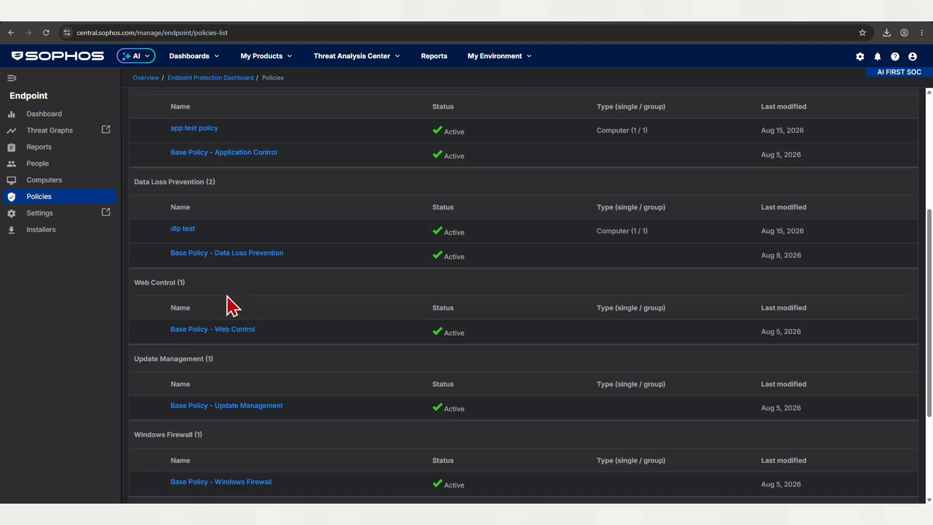
{"action": "left_click", "coordinate": [173, 227]}
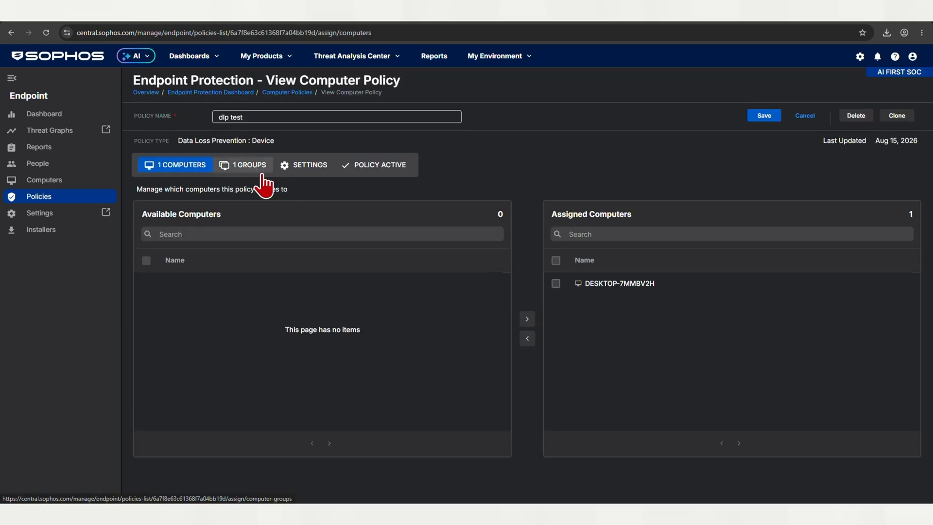
{"action": "left_click", "coordinate": [298, 177]}
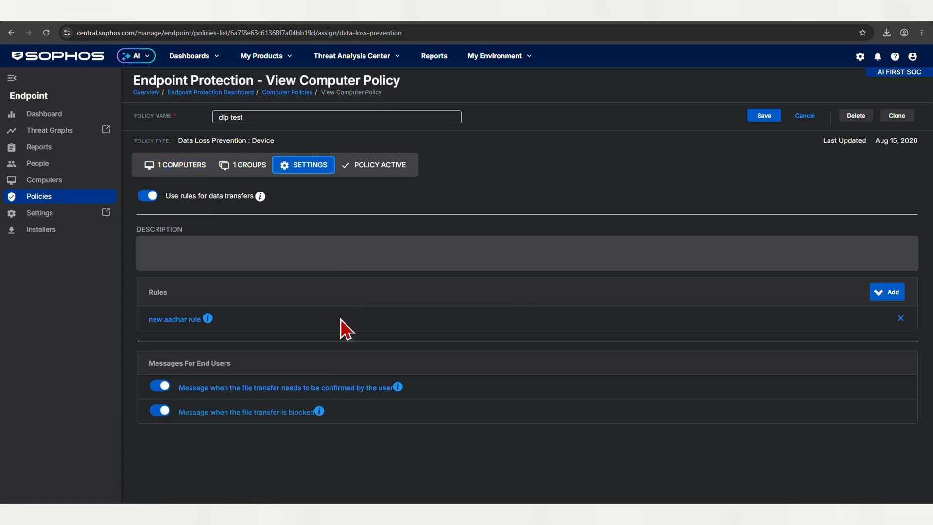
{"action": "left_click", "coordinate": [163, 319]}
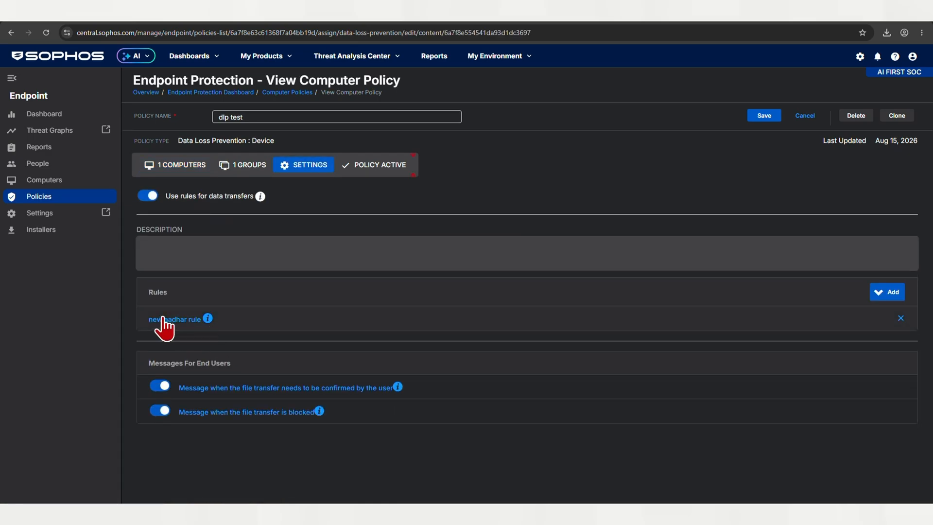
{"action": "scroll", "coordinate": [422, 289], "scroll_direction": "down", "scroll_amount": 2}
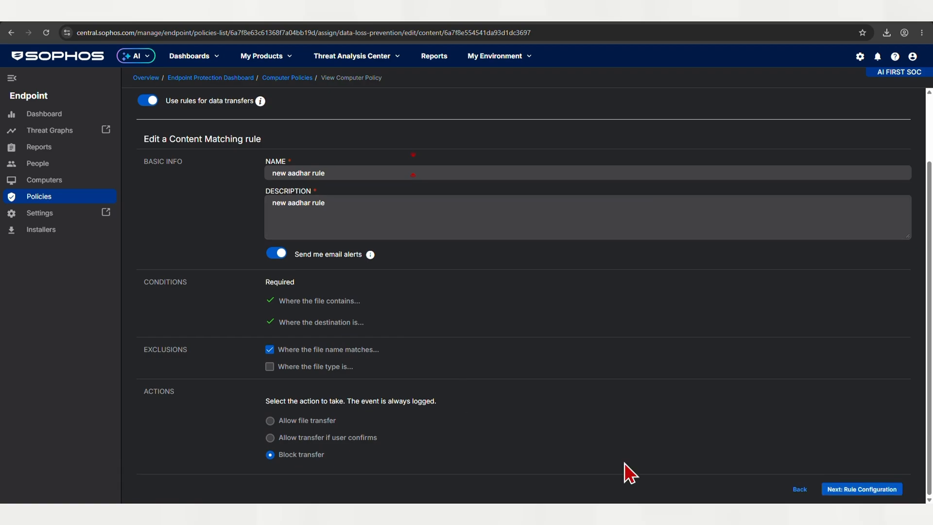
{"action": "left_click", "coordinate": [853, 489]}
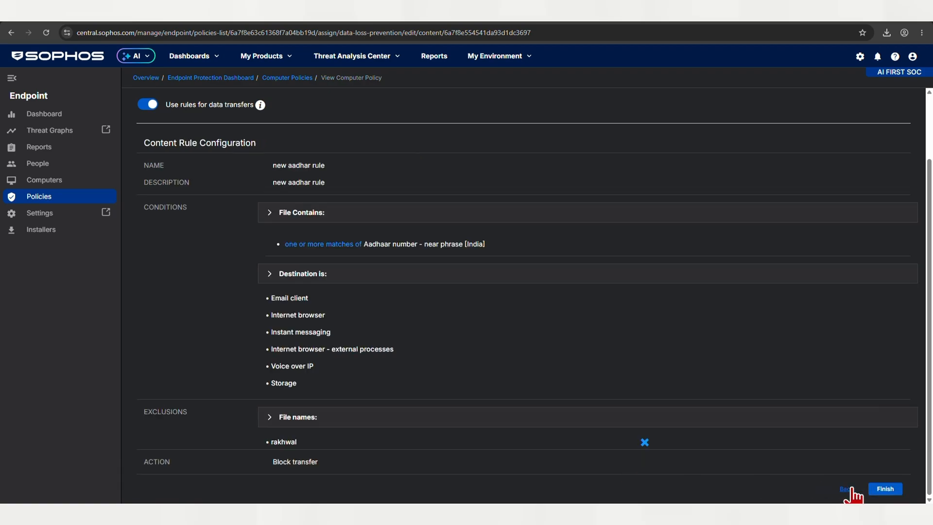
{"action": "left_click", "coordinate": [292, 417]}
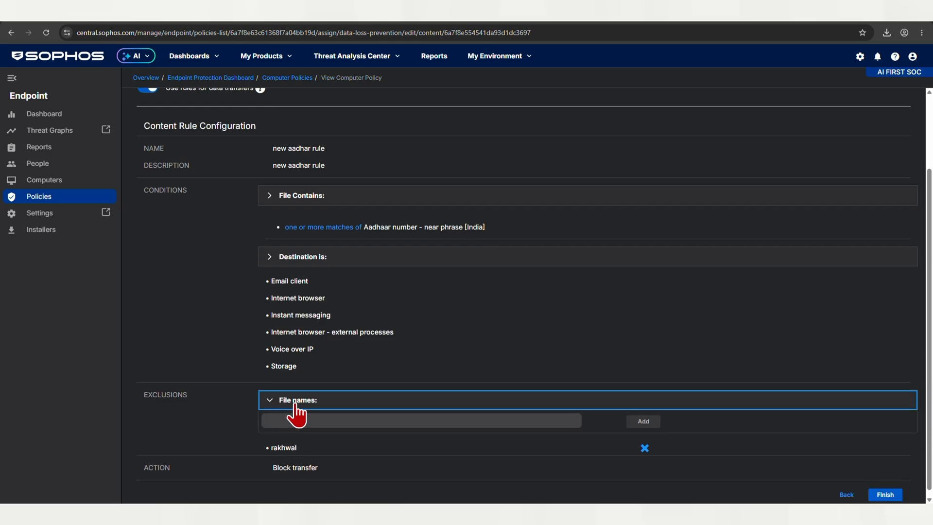
{"action": "left_click", "coordinate": [326, 419]}
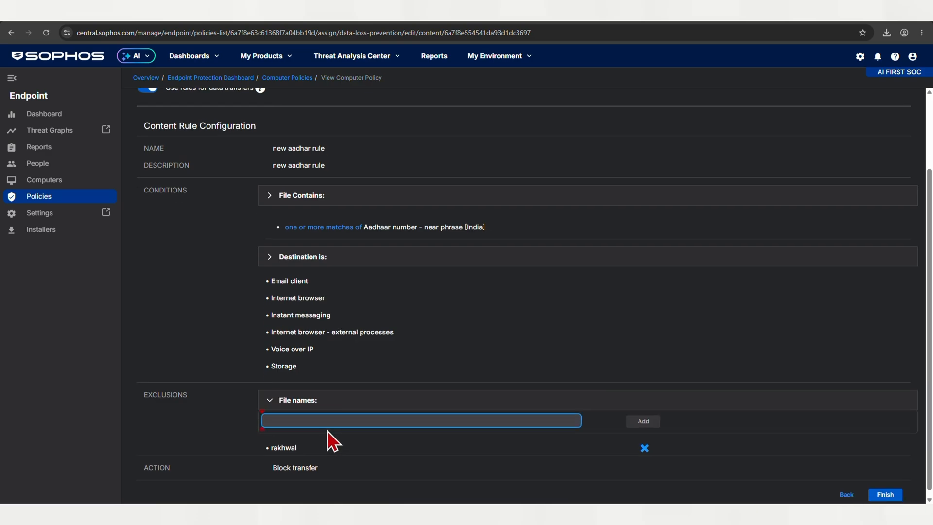
{"action": "type", "text": "rakhw"}
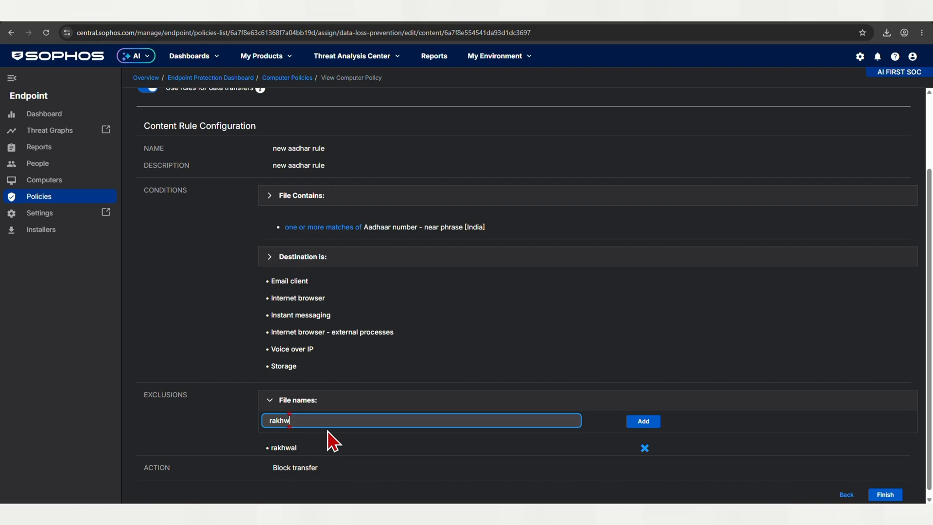
{"action": "type", "text": "al.txt"}
{"action": "left_click", "coordinate": [639, 423]}
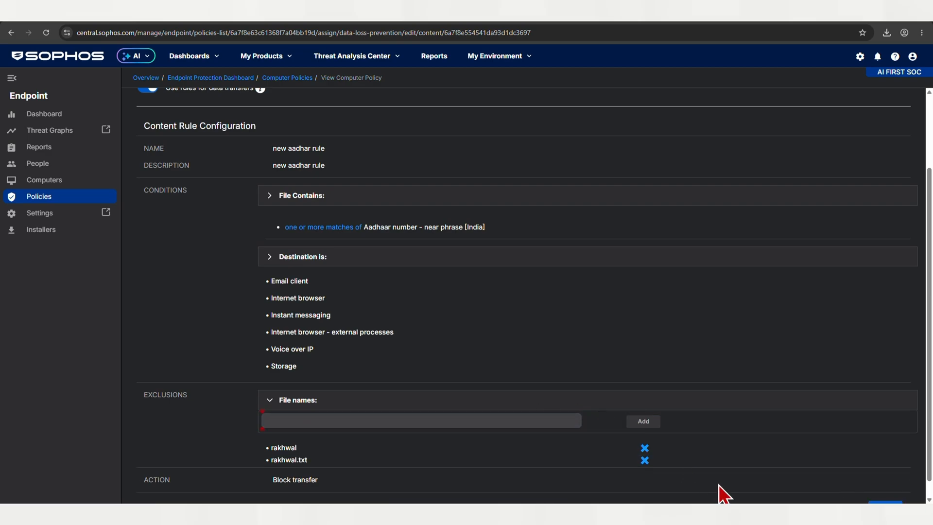
{"action": "scroll", "coordinate": [777, 484], "scroll_direction": "down", "scroll_amount": 1}
{"action": "left_click", "coordinate": [882, 493]}
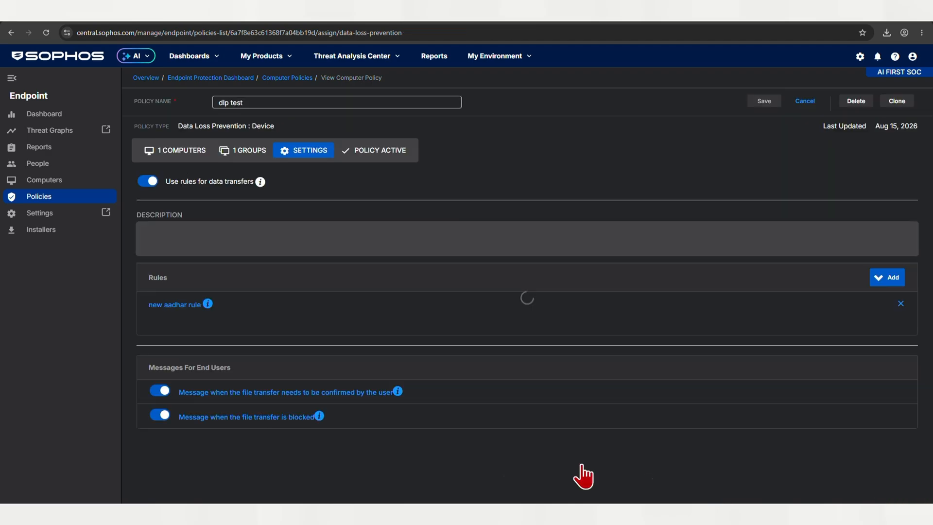
Step: Open the rakhwal file from the Desktop in Notepad
{"action": "mouse_move", "coordinate": [564, 514]}
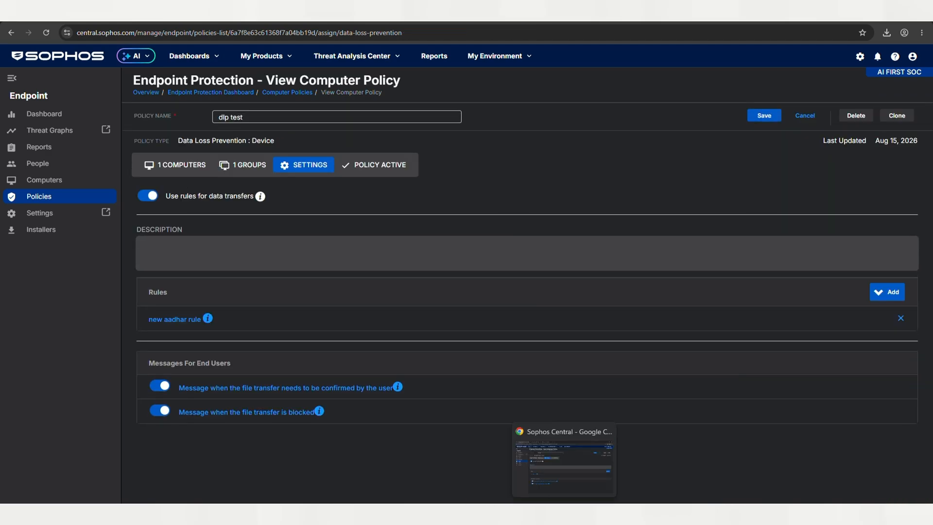
{"action": "key", "text": "super+e"}
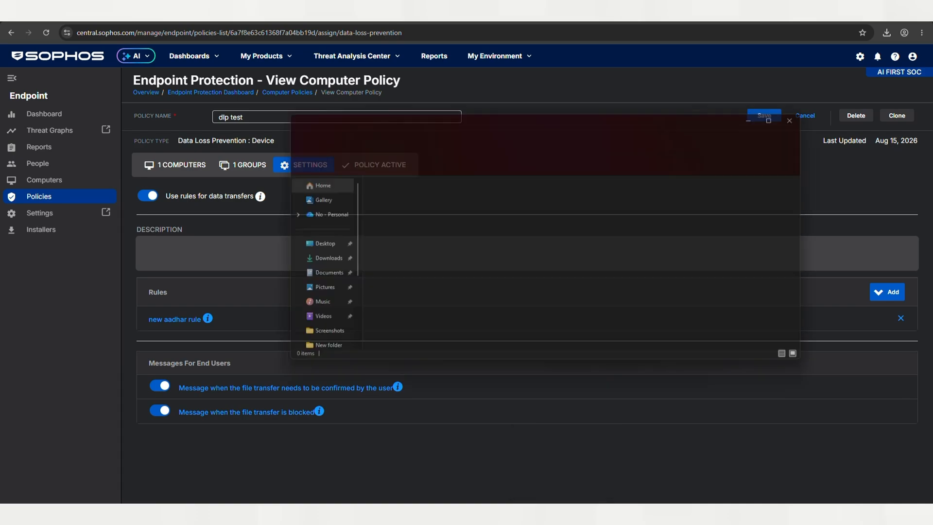
{"action": "left_click", "coordinate": [316, 260]}
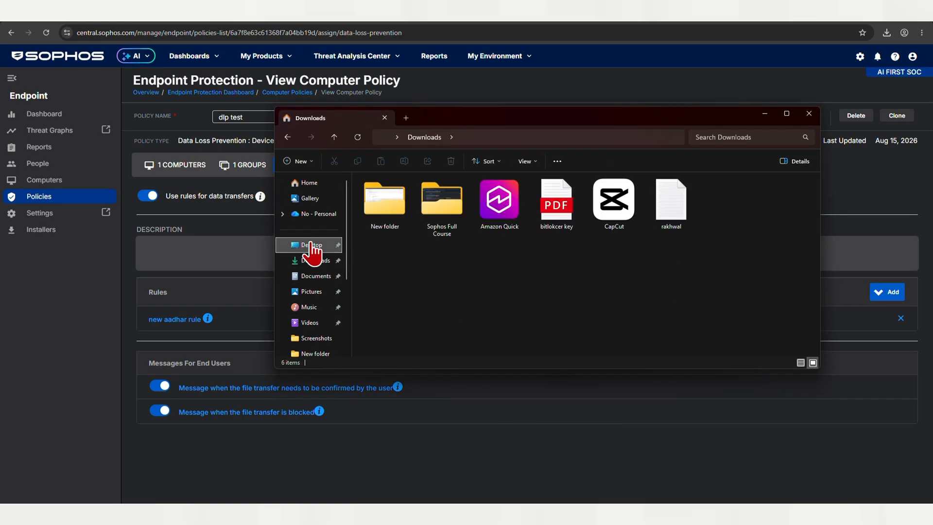
{"action": "left_click", "coordinate": [309, 244]}
{"action": "right_click", "coordinate": [692, 214]}
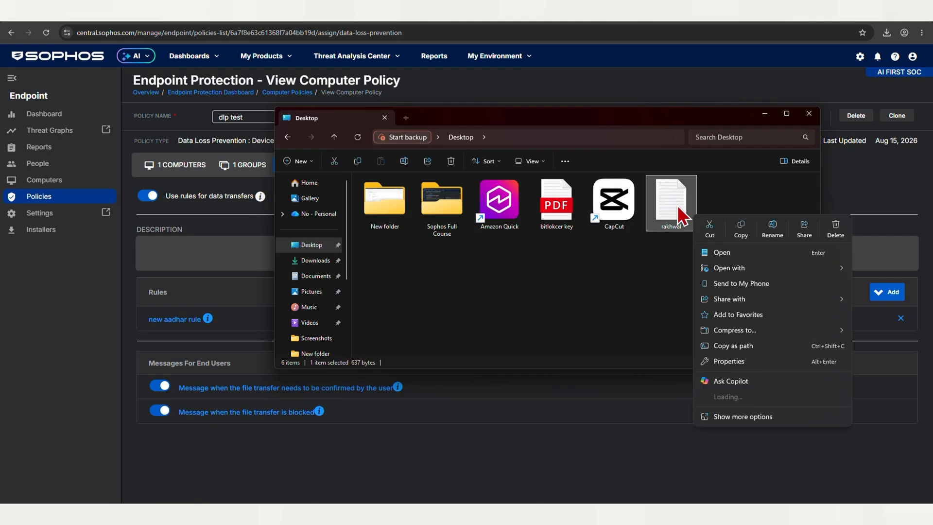
{"action": "left_click", "coordinate": [713, 252]}
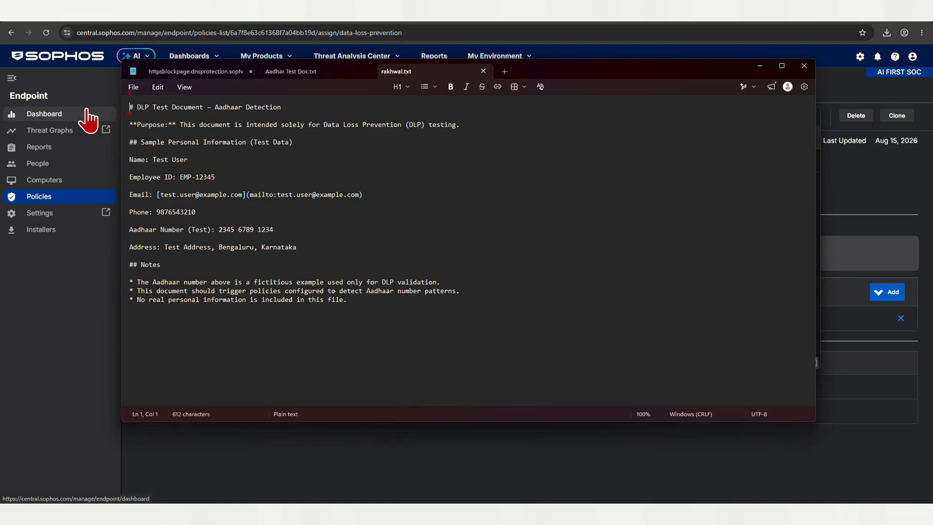
Step: Save the file as rakhwal.txt with the All files type, replacing the existing file, and minimize Notepad
{"action": "left_click", "coordinate": [134, 87]}
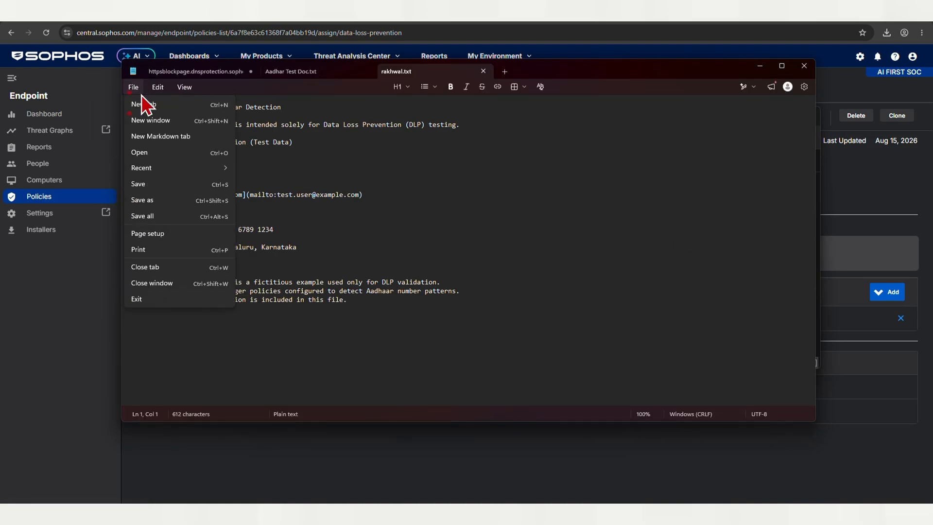
{"action": "left_click", "coordinate": [149, 199]}
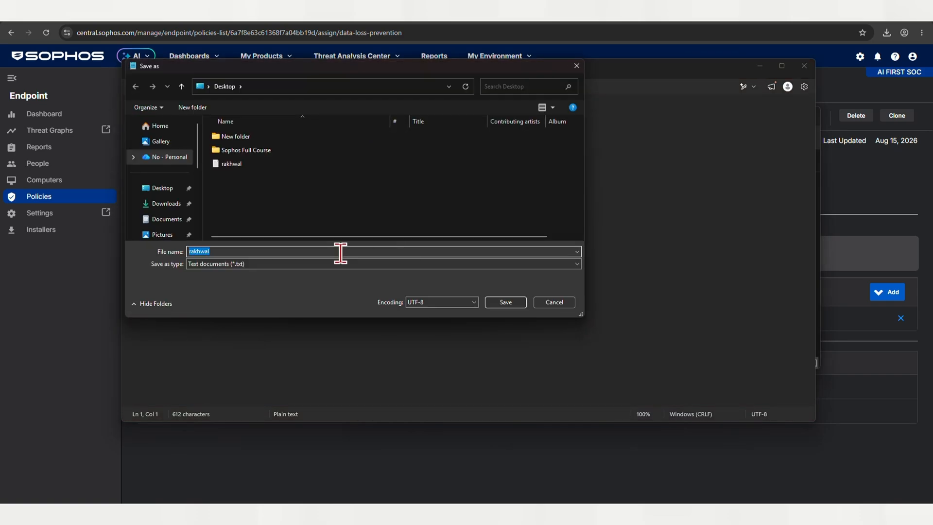
{"action": "left_click", "coordinate": [316, 252]}
{"action": "type", "text": ".txt"}
{"action": "left_click", "coordinate": [302, 262]}
{"action": "left_click", "coordinate": [298, 278]}
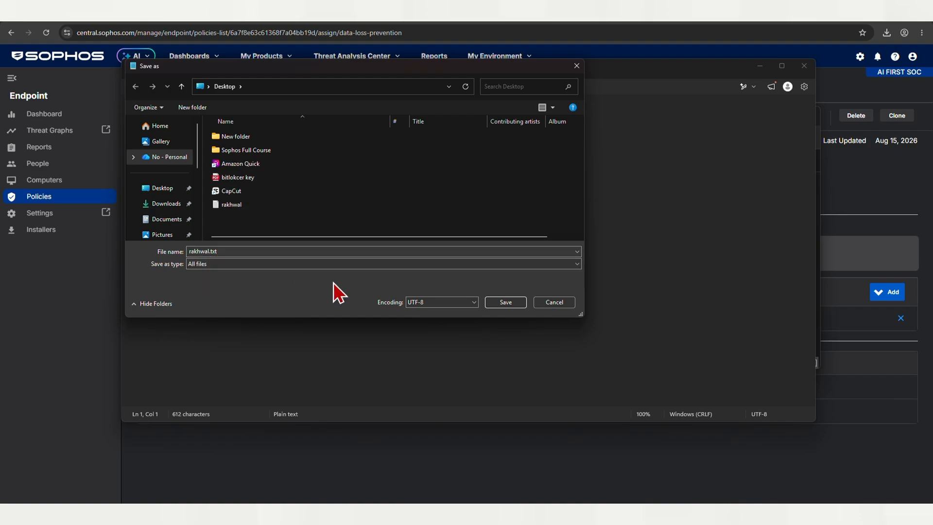
{"action": "left_click", "coordinate": [516, 302]}
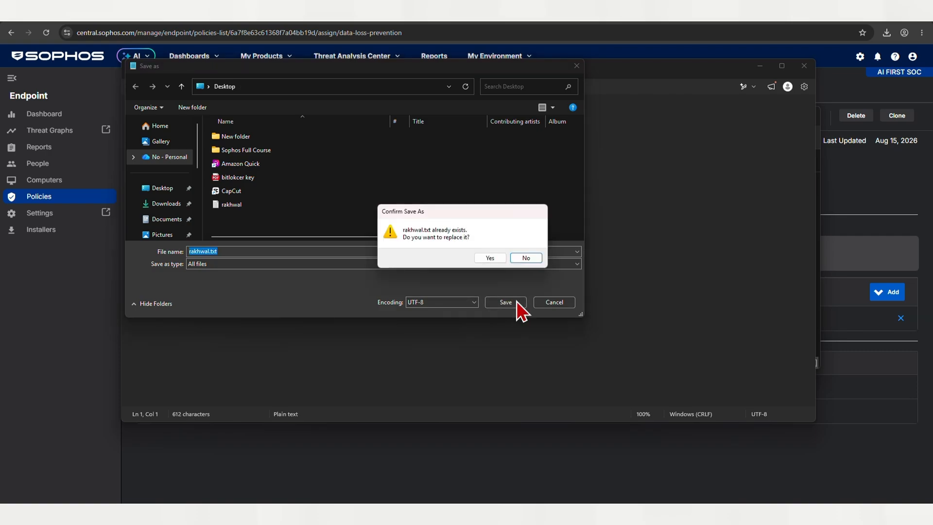
{"action": "left_click", "coordinate": [490, 259]}
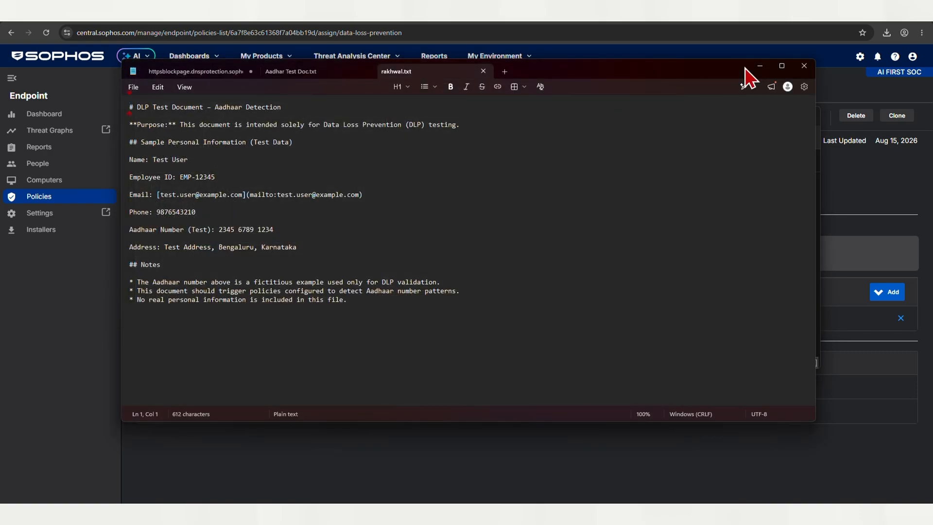
{"action": "left_click", "coordinate": [759, 66]}
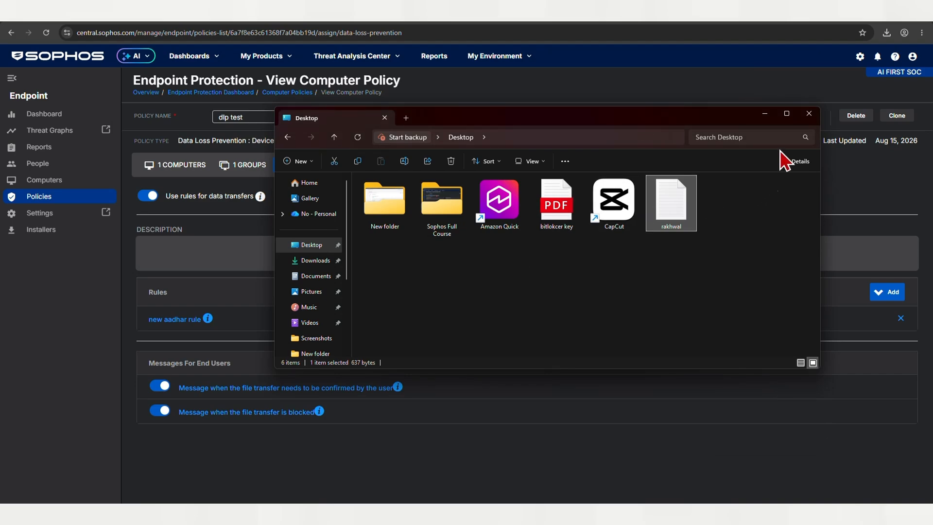
Step: Close File Explorer and save the dlp test policy
{"action": "left_click", "coordinate": [806, 117]}
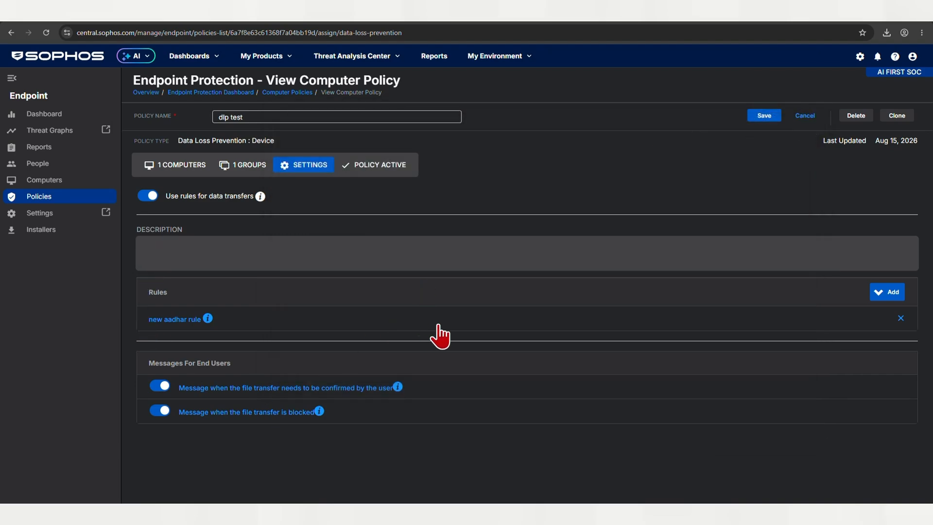
{"action": "left_click", "coordinate": [765, 115]}
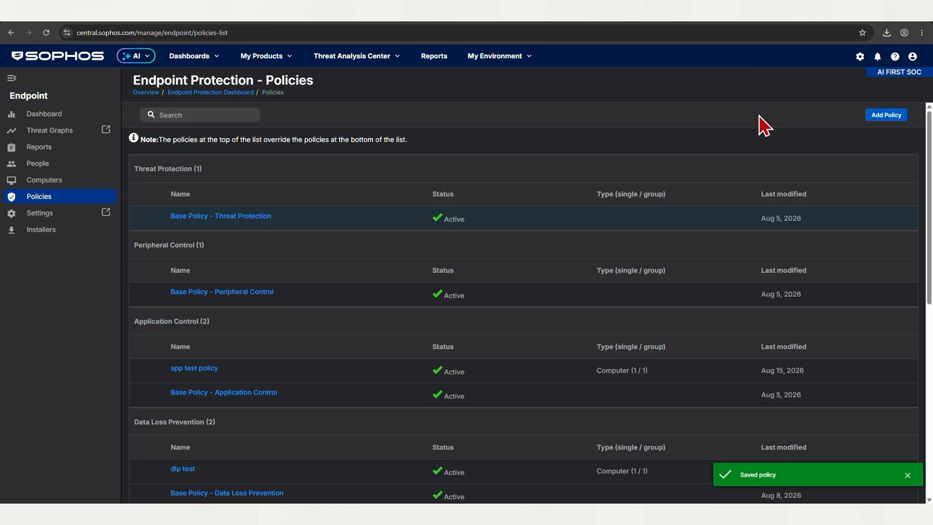
{"action": "scroll", "coordinate": [362, 403], "scroll_direction": "down", "scroll_amount": 3}
{"action": "scroll", "coordinate": [362, 403], "scroll_direction": "down", "scroll_amount": 3}
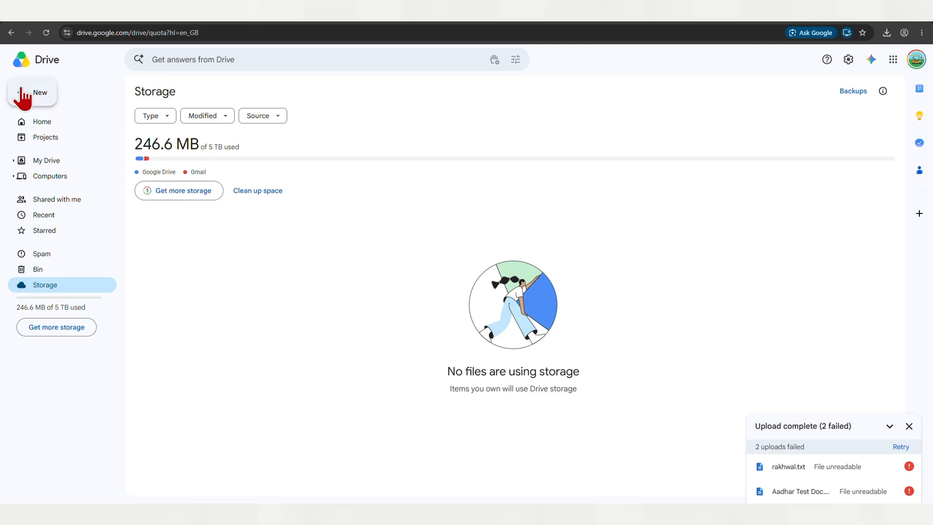
Step: Upload rakhwal.txt from the Desktop to Google Drive, then return to the Sophos Central tab
{"action": "left_click", "coordinate": [36, 93]}
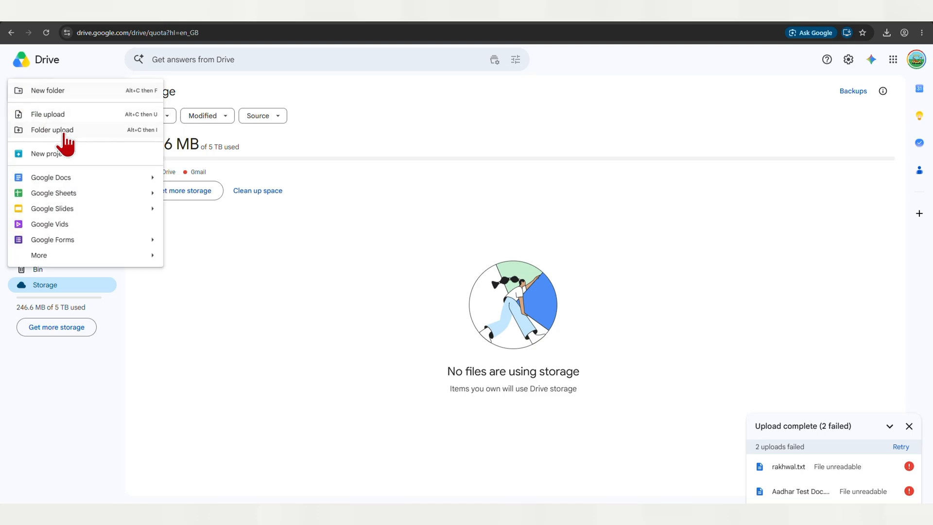
{"action": "left_click", "coordinate": [47, 113]}
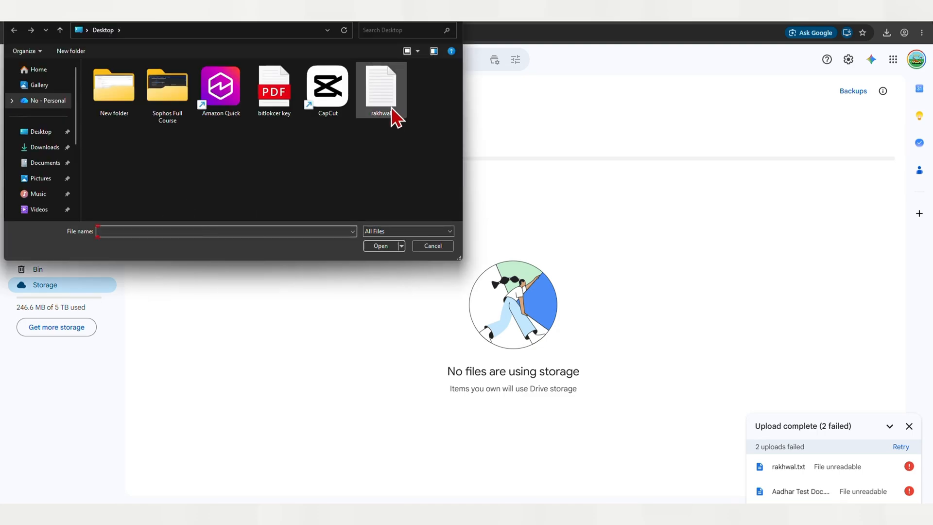
{"action": "left_click", "coordinate": [391, 111]}
{"action": "left_click", "coordinate": [380, 246]}
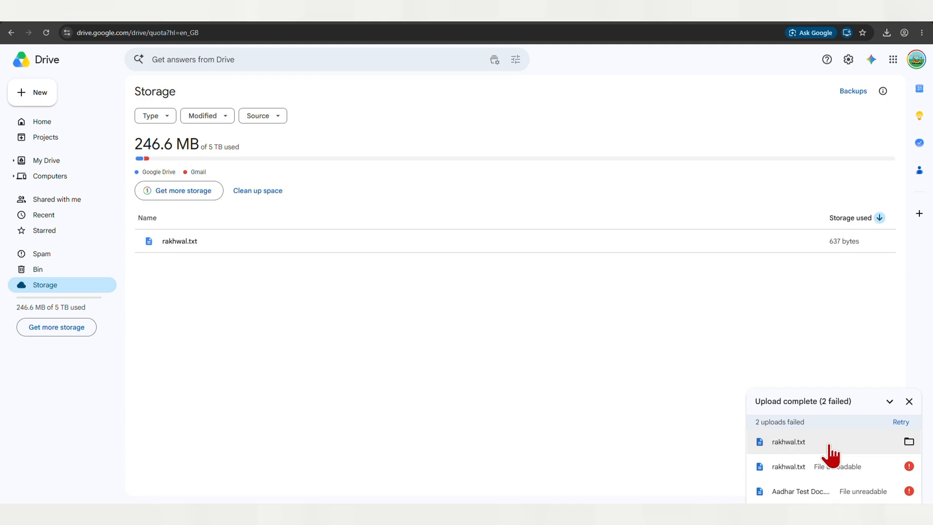
{"action": "left_click", "coordinate": [158, 22]}
{"action": "left_click", "coordinate": [102, 23]}
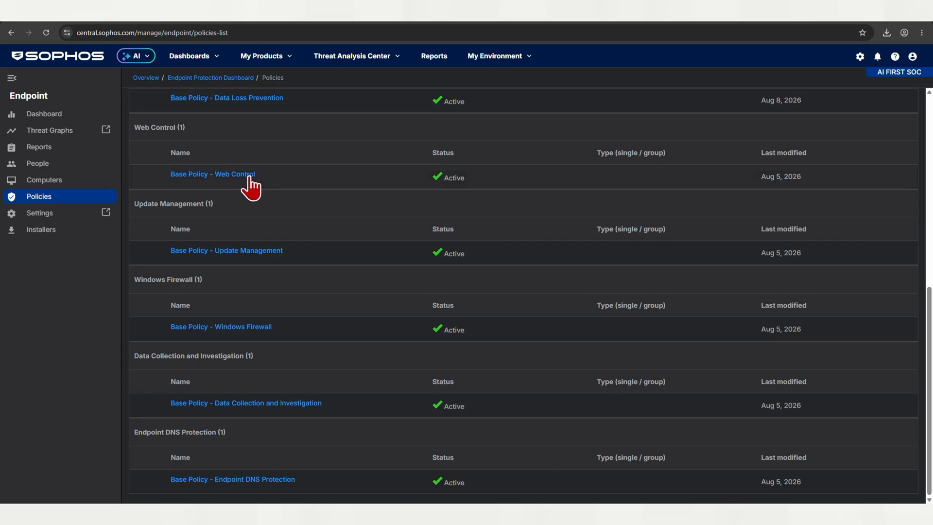